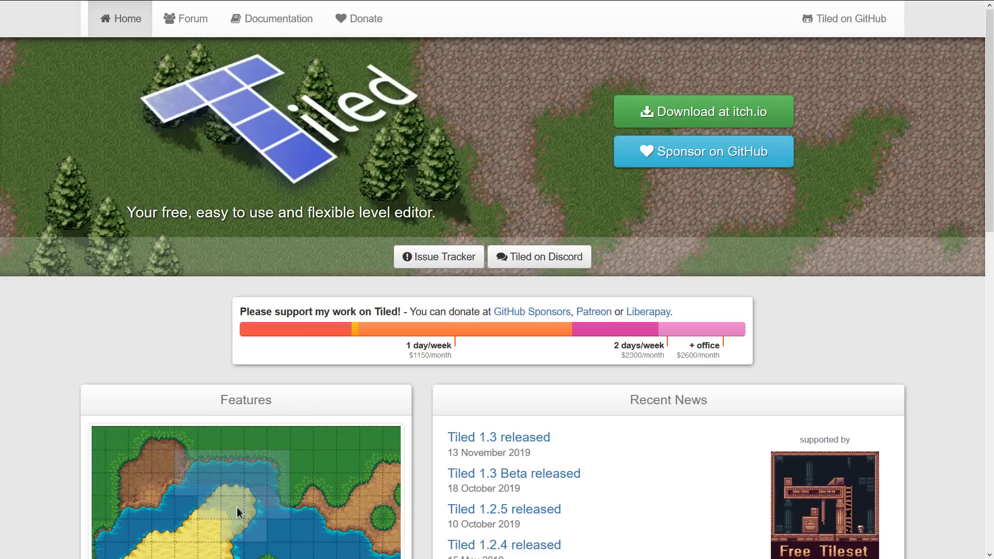
Switch from the Tiled homepage in Firefox to the Tiled window showing orthogonal-outside.tmx
{"action": "mouse_move", "coordinate": [379, 2]}
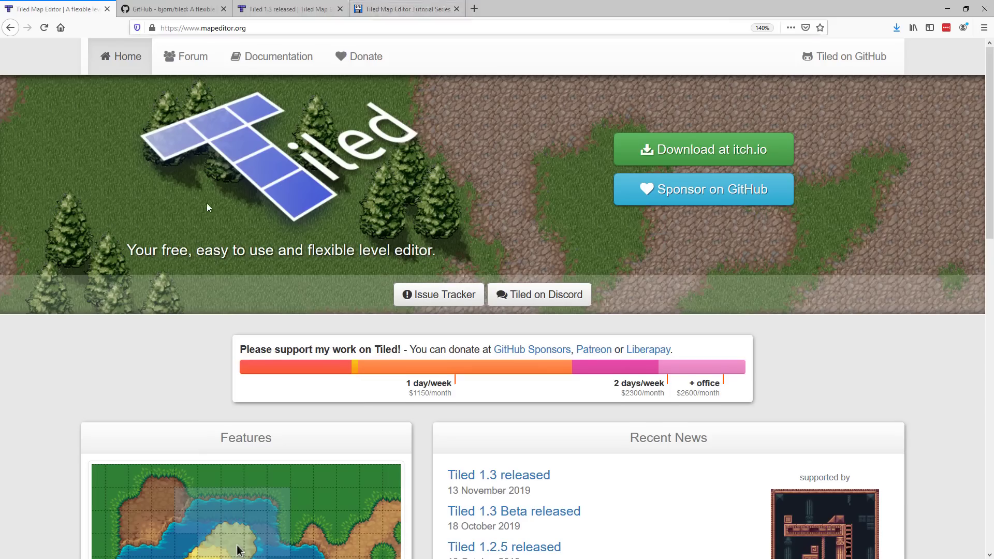
{"action": "key", "text": "alt+Tab"}
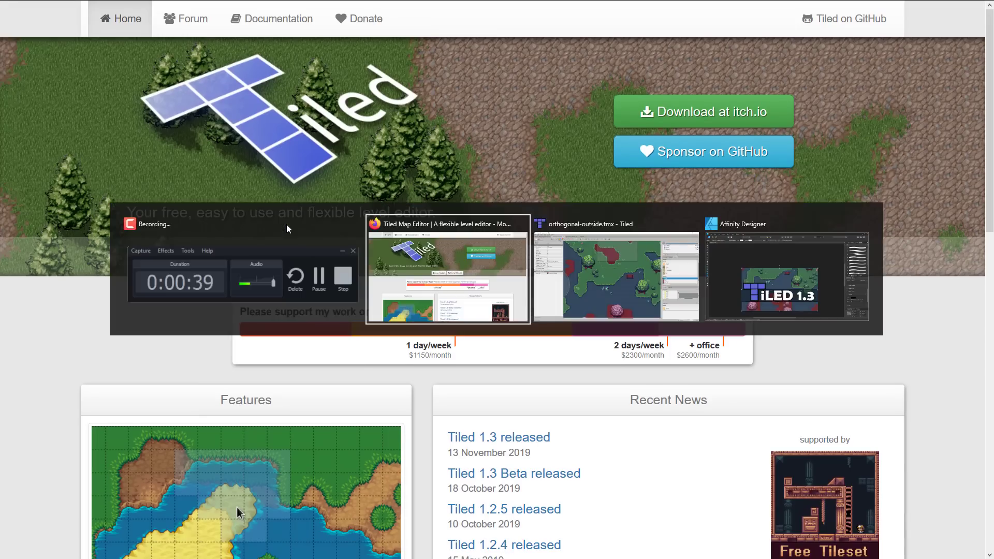
Zoom the orthogonal-outside map from 300% out to 100% to see it whole
{"action": "scroll", "coordinate": [607, 347], "scroll_direction": "down", "scroll_amount": 3}
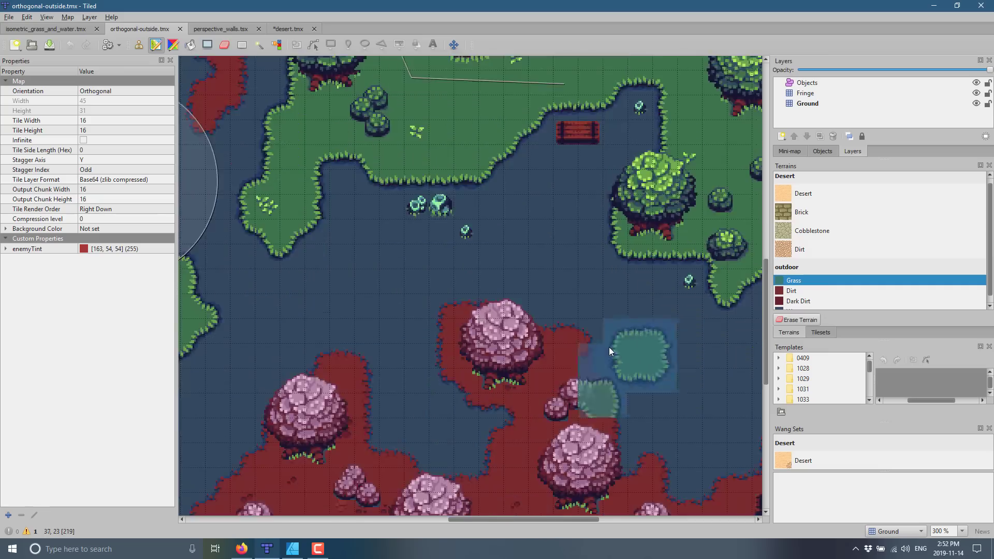
{"action": "scroll", "coordinate": [606, 346], "scroll_direction": "up", "scroll_amount": 7}
{"action": "scroll", "coordinate": [605, 346], "scroll_direction": "down", "scroll_amount": 3, "text": "ctrl"}
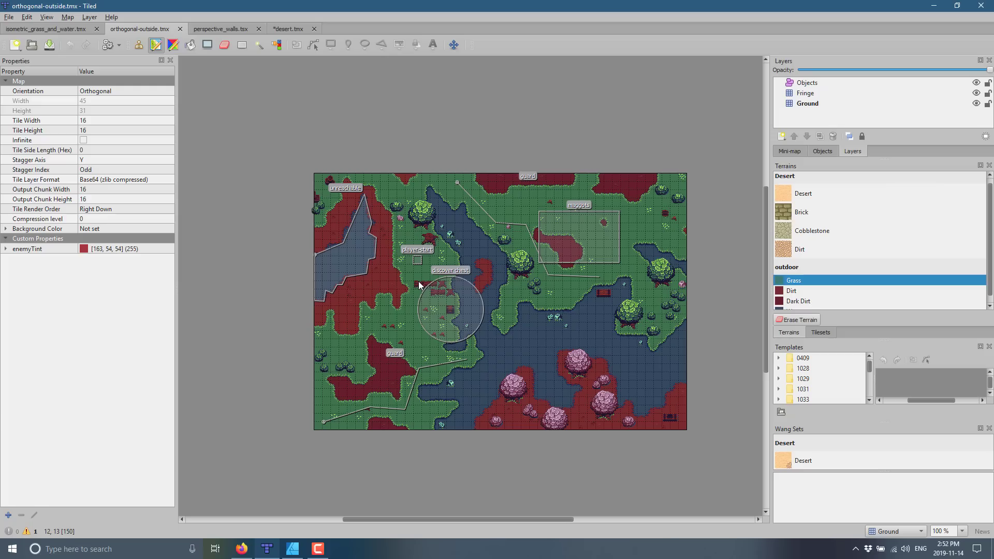
Browse the perspective_walls tileset, desert and isometric_grass_and_water maps, returning to orthogonal-outside
{"action": "left_click", "coordinate": [224, 26]}
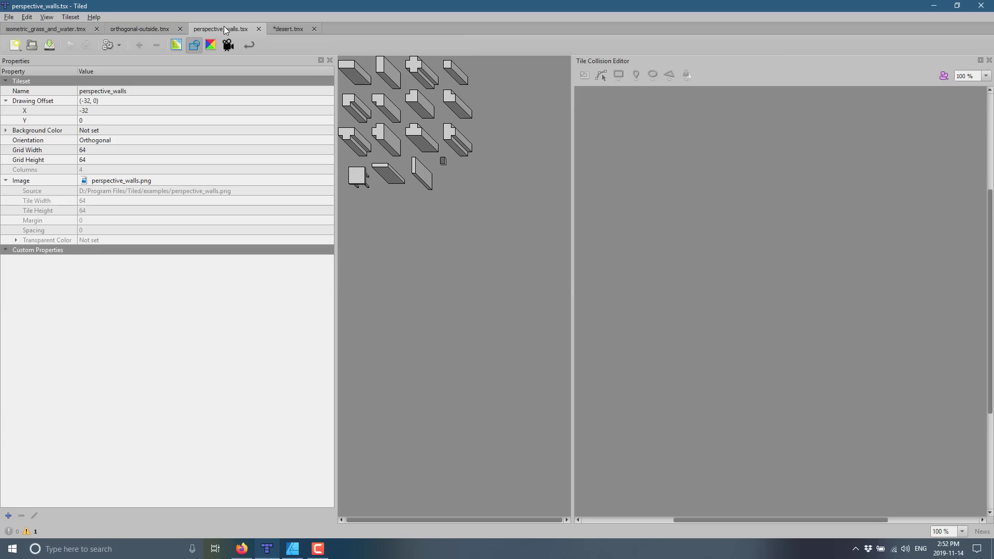
{"action": "left_click", "coordinate": [284, 26]}
{"action": "left_click", "coordinate": [56, 32]}
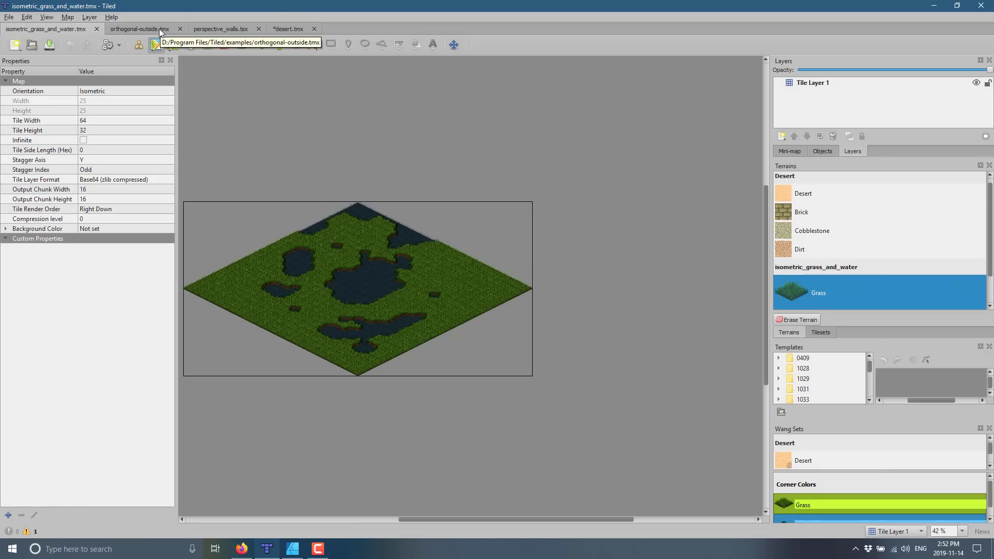
{"action": "left_click", "coordinate": [222, 29]}
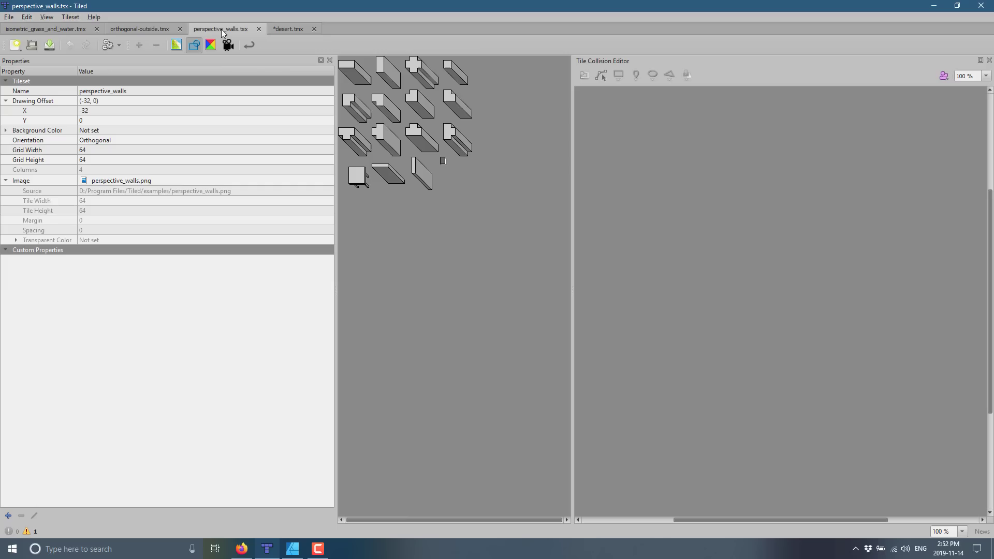
{"action": "left_click", "coordinate": [149, 29]}
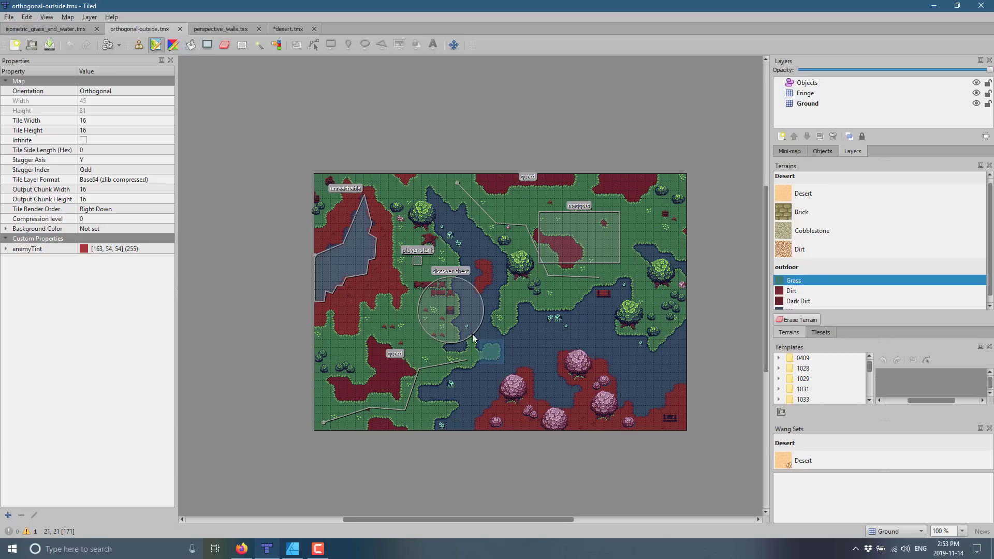
Switch to the desert.tmx map
{"action": "left_click", "coordinate": [298, 27]}
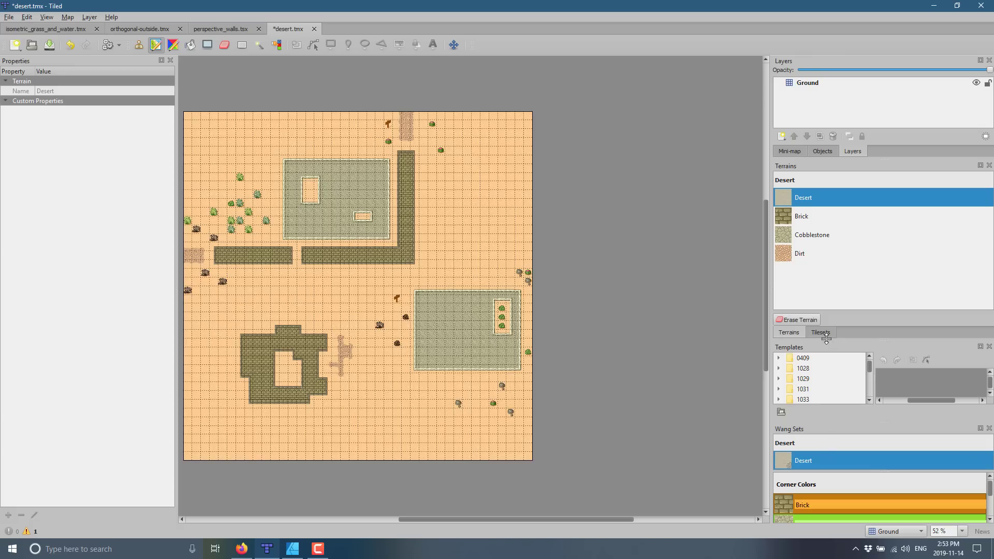
{"action": "scroll", "coordinate": [819, 502], "scroll_direction": "down", "scroll_amount": 2}
{"action": "scroll", "coordinate": [818, 502], "scroll_direction": "up", "scroll_amount": 2}
Paint Brick terrain down the map's right side into the cobblestone square
{"action": "left_click", "coordinate": [801, 216]}
{"action": "left_click_drag", "start_coordinate": [465, 167], "coordinate": [470, 222]}
{"action": "mouse_move", "coordinate": [478, 174]}
{"action": "left_mouse_down"}
{"action": "mouse_move", "coordinate": [494, 175]}
{"action": "mouse_move", "coordinate": [505, 214]}
{"action": "mouse_move", "coordinate": [499, 234]}
{"action": "mouse_move", "coordinate": [478, 224]}
{"action": "left_mouse_up"}
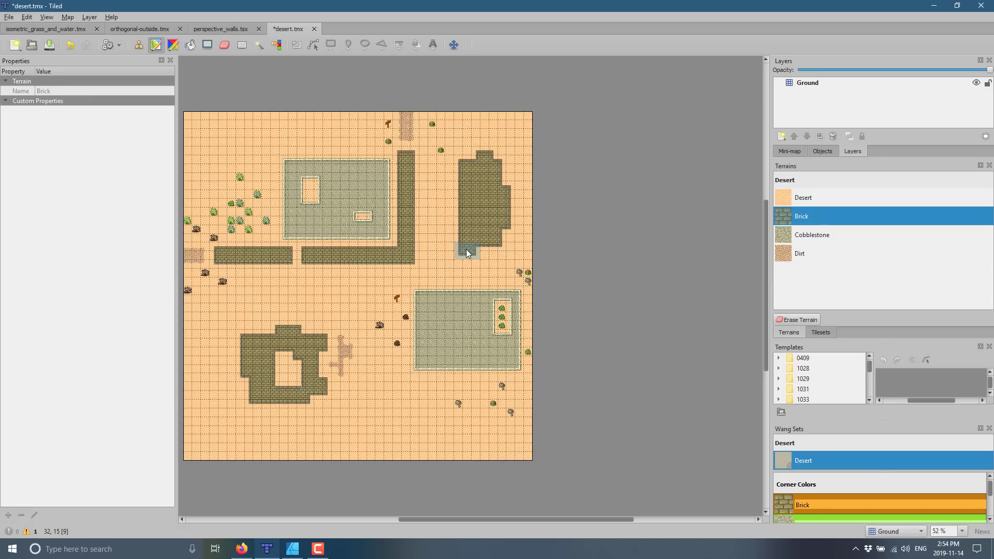
{"action": "left_click_drag", "start_coordinate": [464, 289], "coordinate": [464, 314]}
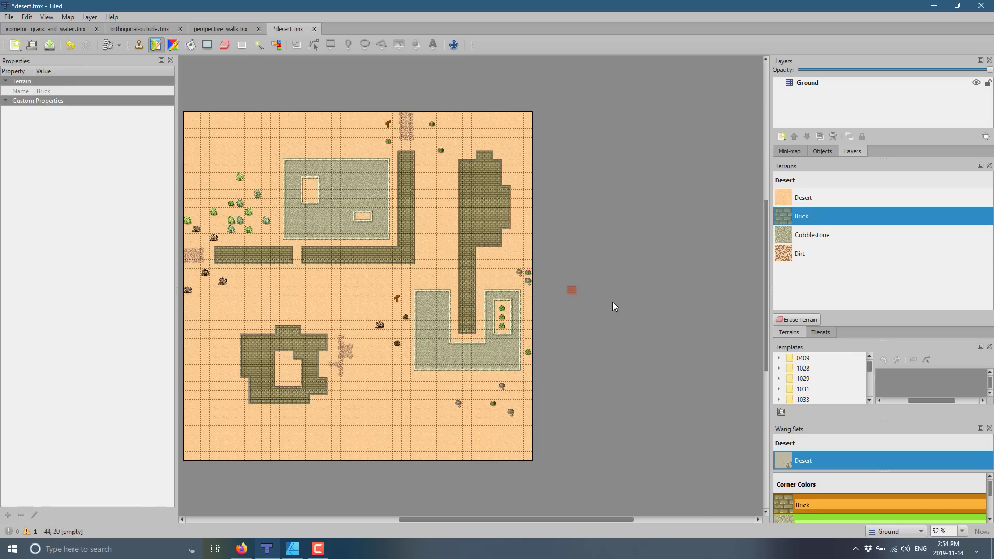
Paint Cobblestone over the lower brick column and a wide path across the map
{"action": "left_click", "coordinate": [812, 235]}
{"action": "left_click", "coordinate": [471, 366]}
{"action": "mouse_move", "coordinate": [471, 367]}
{"action": "left_mouse_down"}
{"action": "mouse_move", "coordinate": [479, 278]}
{"action": "mouse_move", "coordinate": [520, 272]}
{"action": "mouse_move", "coordinate": [484, 228]}
{"action": "mouse_move", "coordinate": [482, 200]}
{"action": "left_mouse_up"}
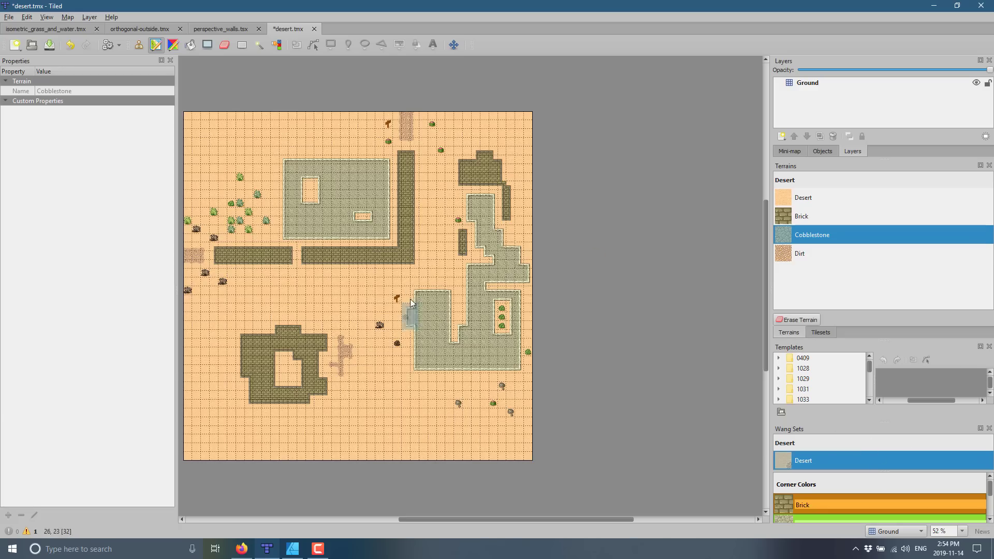
{"action": "mouse_move", "coordinate": [356, 319]}
{"action": "left_mouse_down"}
{"action": "mouse_move", "coordinate": [368, 416]}
{"action": "mouse_move", "coordinate": [303, 195]}
{"action": "mouse_move", "coordinate": [303, 324]}
{"action": "mouse_move", "coordinate": [440, 305]}
{"action": "mouse_move", "coordinate": [381, 283]}
{"action": "mouse_move", "coordinate": [452, 293]}
{"action": "mouse_move", "coordinate": [461, 336]}
{"action": "left_mouse_up"}
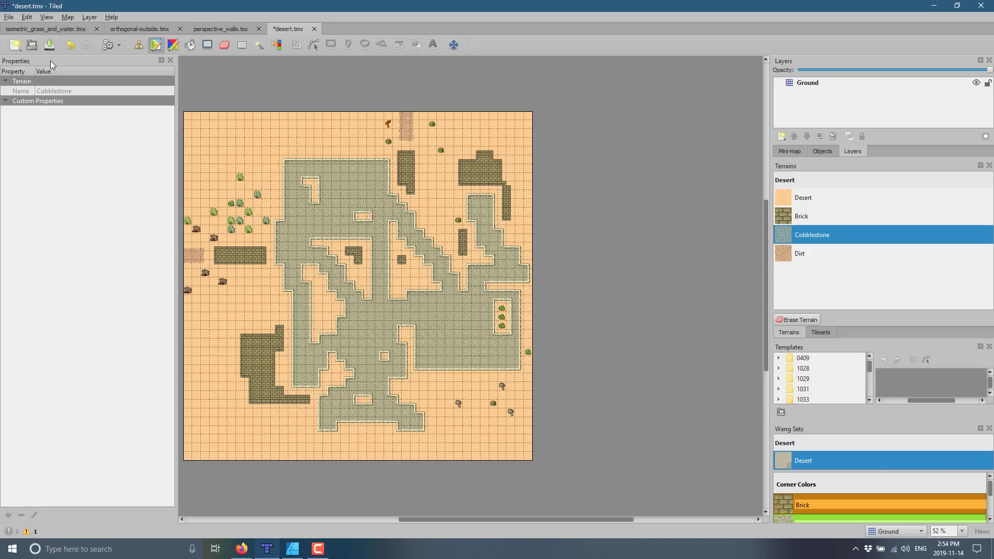
Erase a terrain tile near the top, then show the Issues panel's TLS warning
{"action": "right_click", "coordinate": [368, 156]}
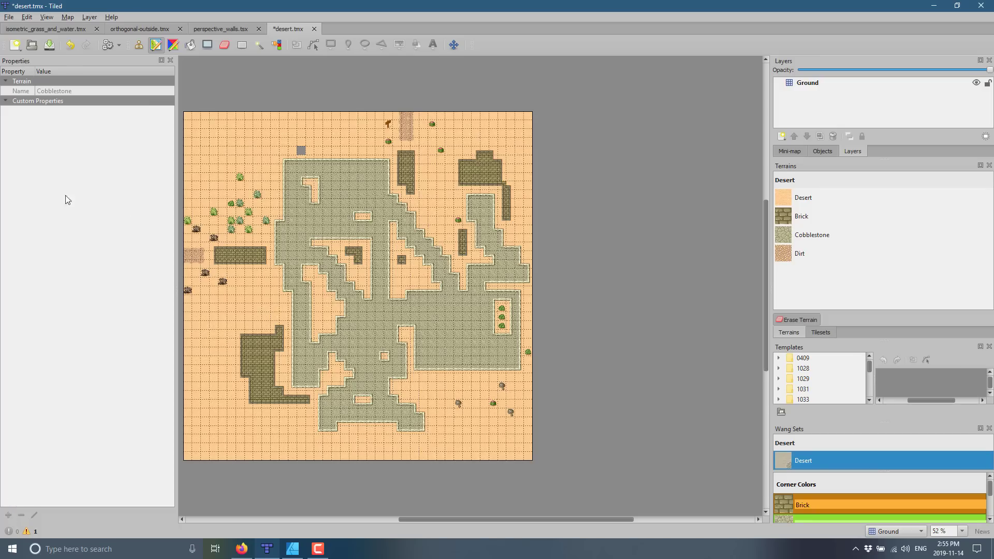
{"action": "left_click", "coordinate": [25, 531]}
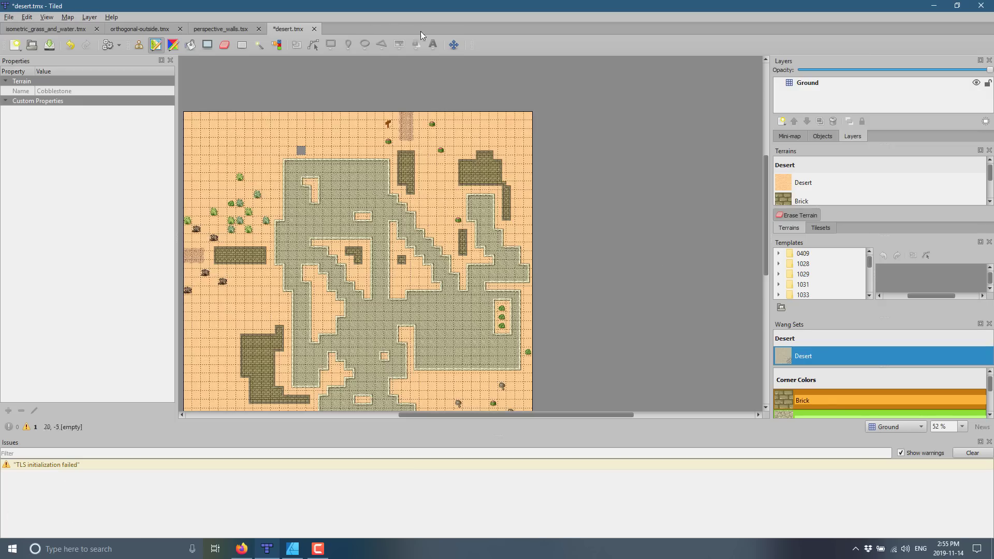
Cycle through the open tabs to the isometric_grass_and_water.tmx map
{"action": "left_click", "coordinate": [209, 26]}
{"action": "left_click", "coordinate": [148, 30]}
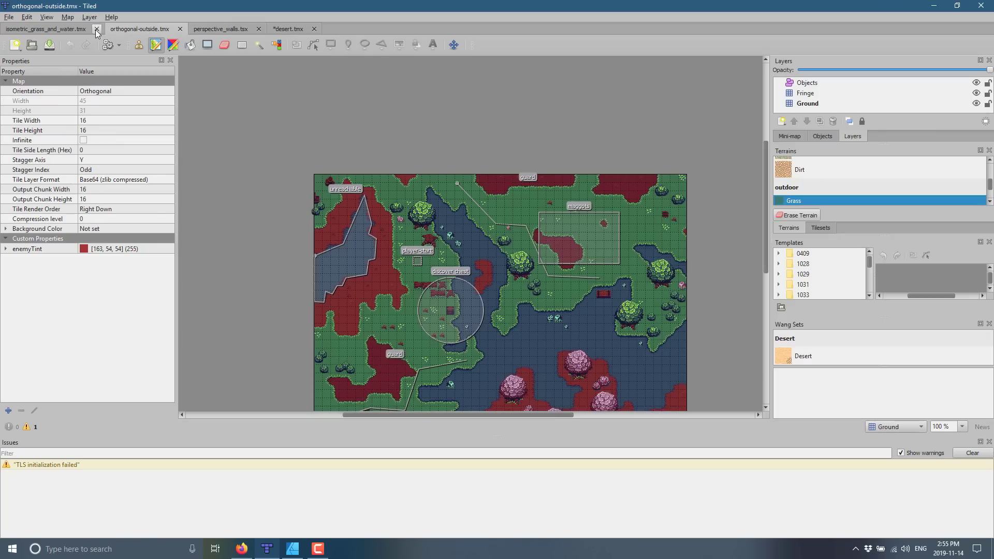
{"action": "left_click", "coordinate": [76, 30]}
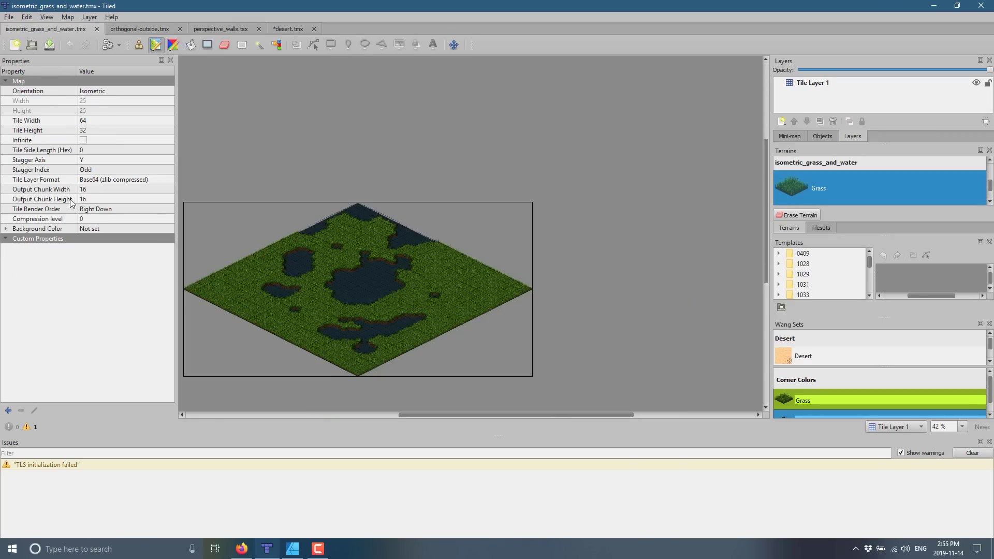
Review the Keyboard and Plugins pages of Edit > Preferences, then close it
{"action": "left_click", "coordinate": [27, 17]}
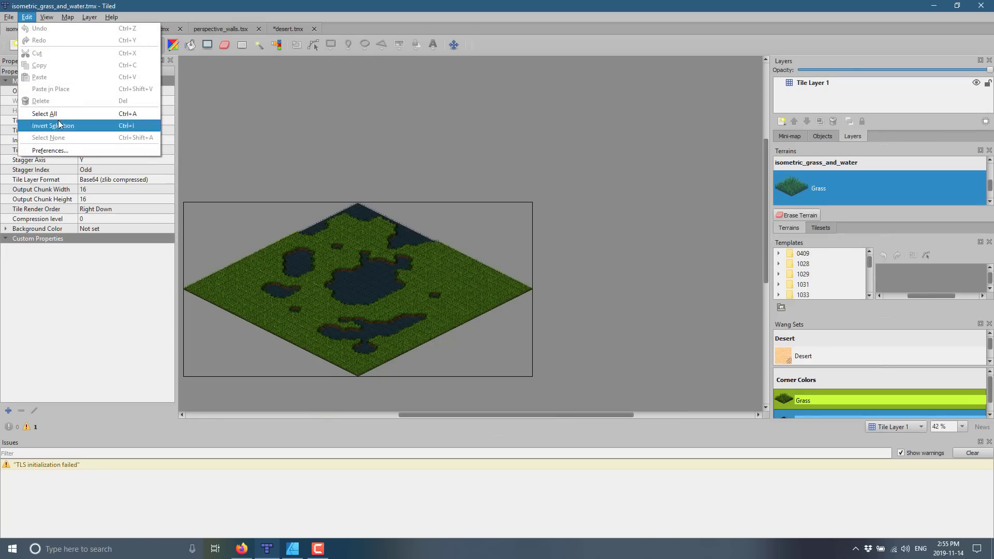
{"action": "left_click", "coordinate": [61, 152]}
{"action": "left_click", "coordinate": [456, 185]}
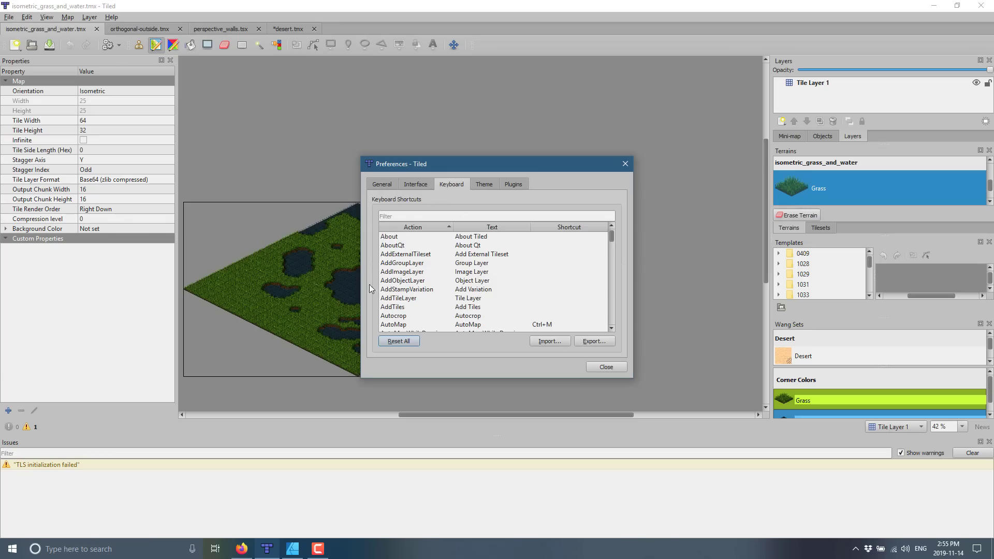
{"action": "scroll", "coordinate": [507, 315], "scroll_direction": "down", "scroll_amount": 20}
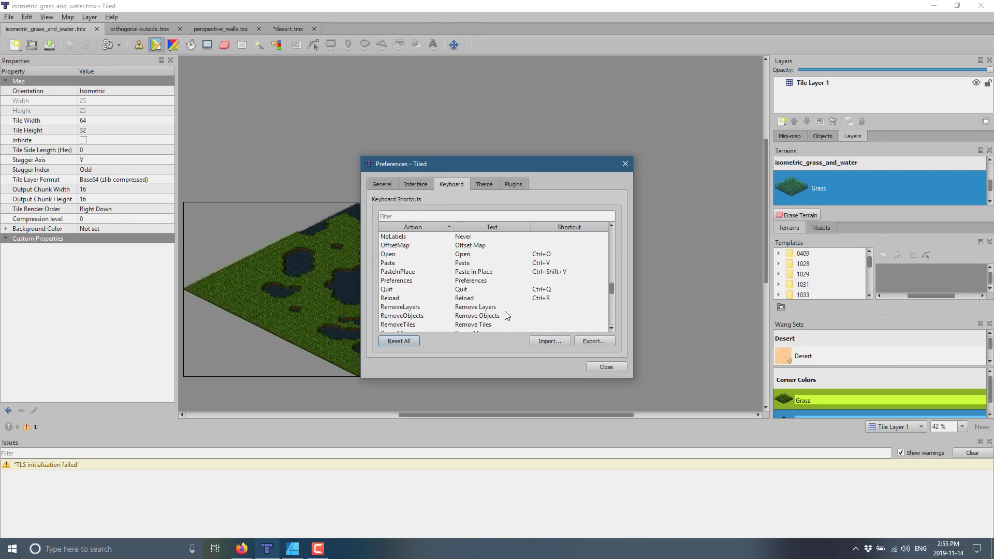
{"action": "scroll", "coordinate": [506, 315], "scroll_direction": "up", "scroll_amount": 20}
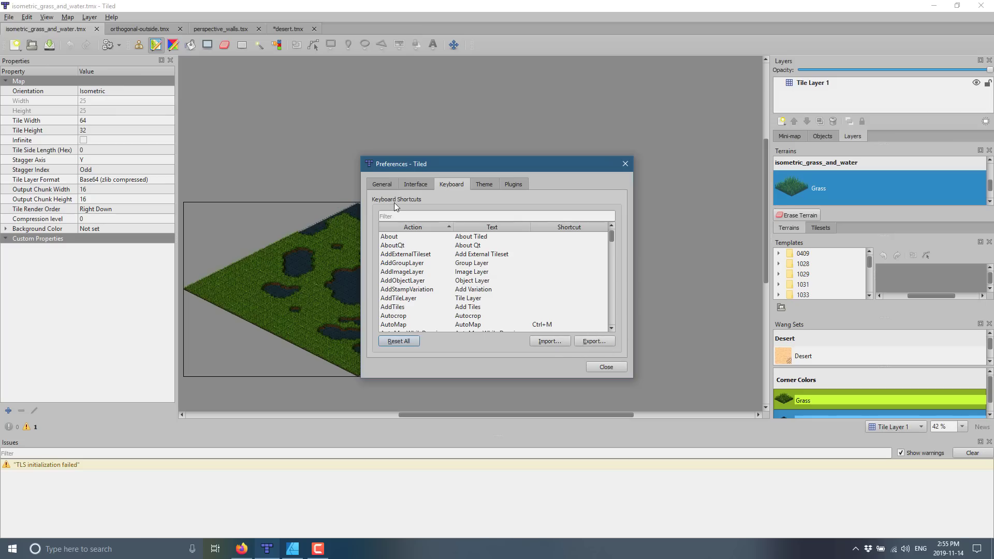
{"action": "left_click", "coordinate": [515, 185]}
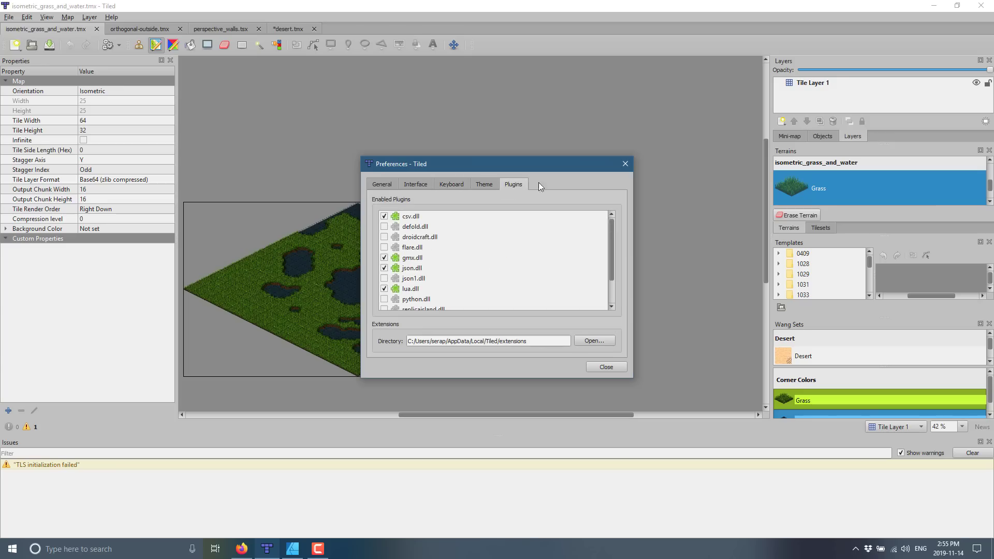
{"action": "scroll", "coordinate": [477, 264], "scroll_direction": "down", "scroll_amount": 1}
{"action": "scroll", "coordinate": [479, 262], "scroll_direction": "up", "scroll_amount": 1}
{"action": "left_click", "coordinate": [607, 367]}
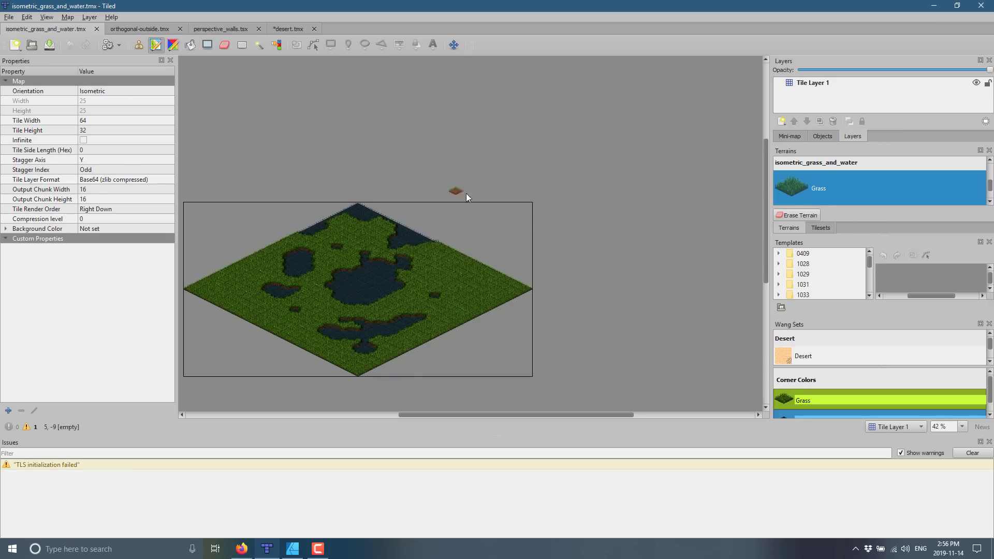
Paint grass over part of the bottom lake, then return to Firefox
{"action": "left_click", "coordinate": [370, 311]}
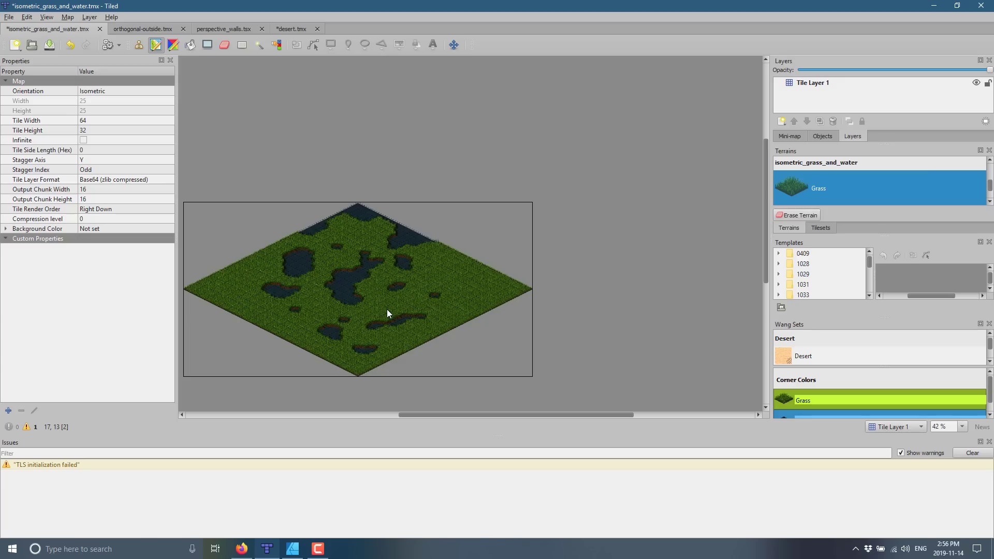
{"action": "key", "text": "alt+Tab"}
{"action": "key", "text": "alt+Tab"}
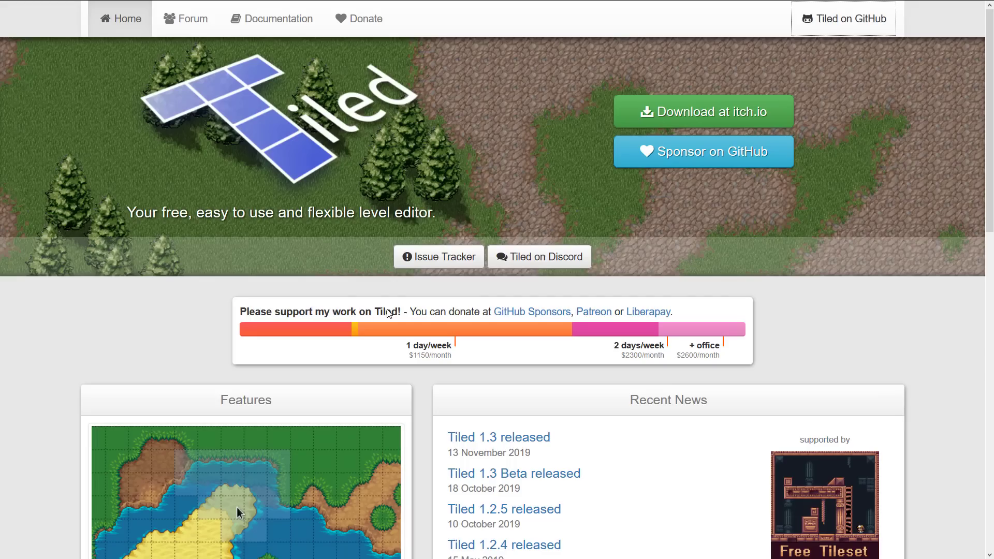
Scroll the mapeditor.org homepage through Recent News, Sponsors and donation goals, then back up
{"action": "mouse_move", "coordinate": [552, 5]}
{"action": "scroll", "coordinate": [851, 377], "scroll_direction": "down", "scroll_amount": 2}
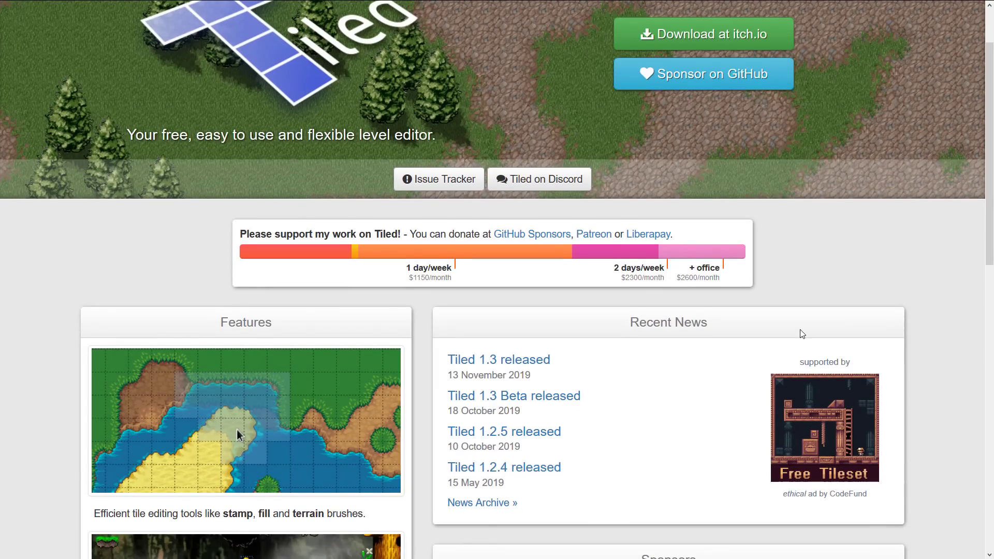
{"action": "scroll", "coordinate": [803, 334], "scroll_direction": "down", "scroll_amount": 2}
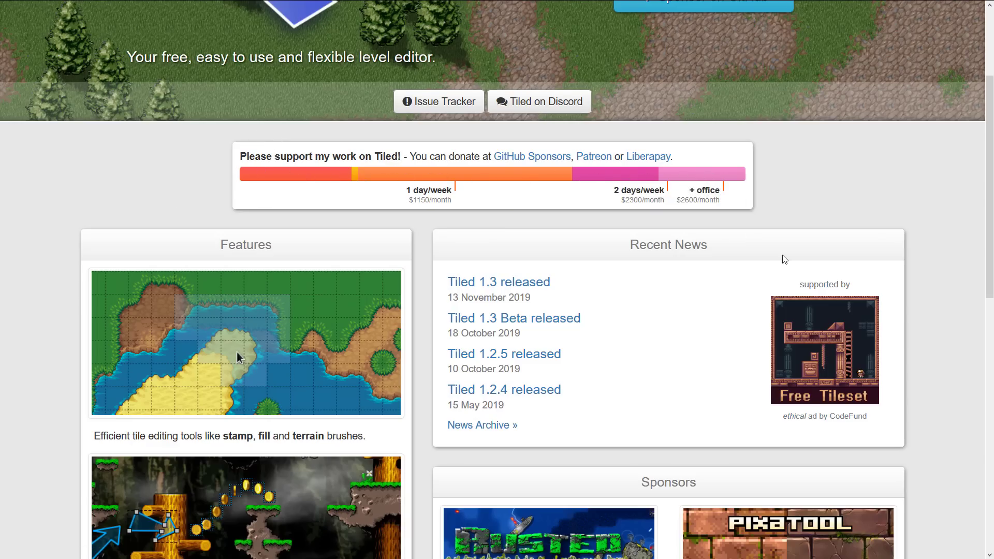
{"action": "scroll", "coordinate": [795, 195], "scroll_direction": "down", "scroll_amount": 9}
{"action": "scroll", "coordinate": [797, 197], "scroll_direction": "up", "scroll_amount": 10}
{"action": "scroll", "coordinate": [797, 195], "scroll_direction": "up", "scroll_amount": 2}
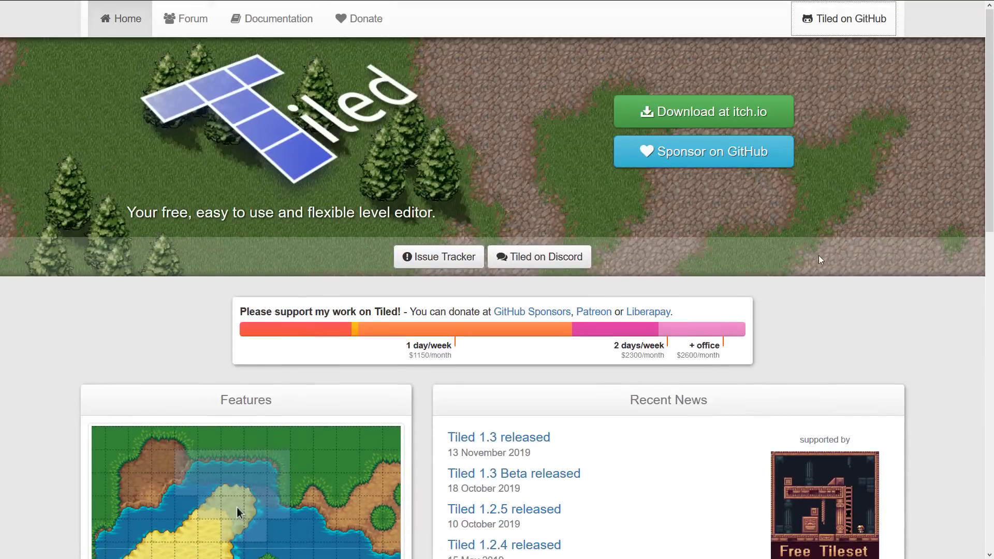
Go to the Tiled Map Editor page on itch.io
{"action": "left_click", "coordinate": [694, 120]}
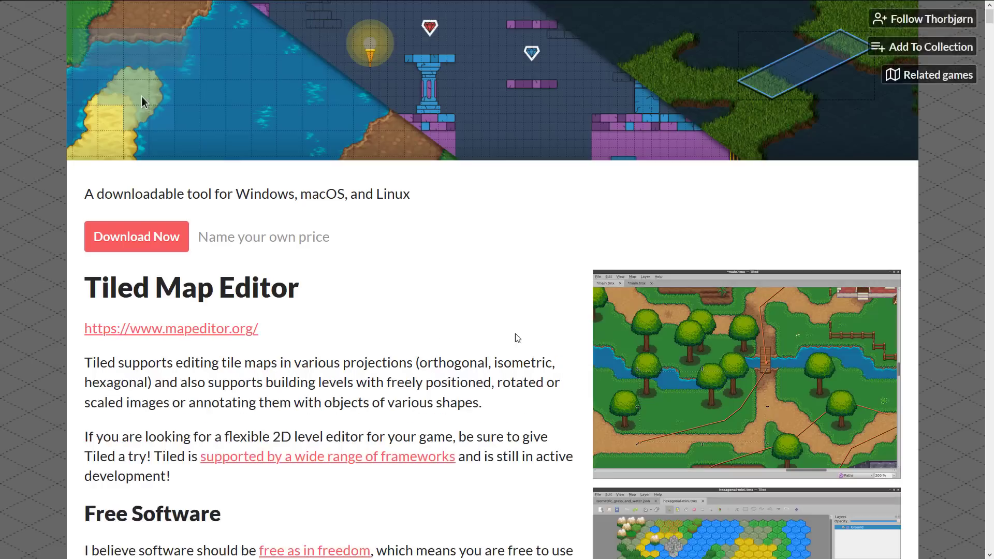
{"action": "scroll", "coordinate": [517, 337], "scroll_direction": "down", "scroll_amount": 3}
{"action": "scroll", "coordinate": [303, 228], "scroll_direction": "down", "scroll_amount": 5}
{"action": "scroll", "coordinate": [141, 96], "scroll_direction": "up", "scroll_amount": 7}
Skip payment and view the downloads listing 1.3.0 installers and 2019.11.12 snapshots
{"action": "left_click", "coordinate": [149, 248]}
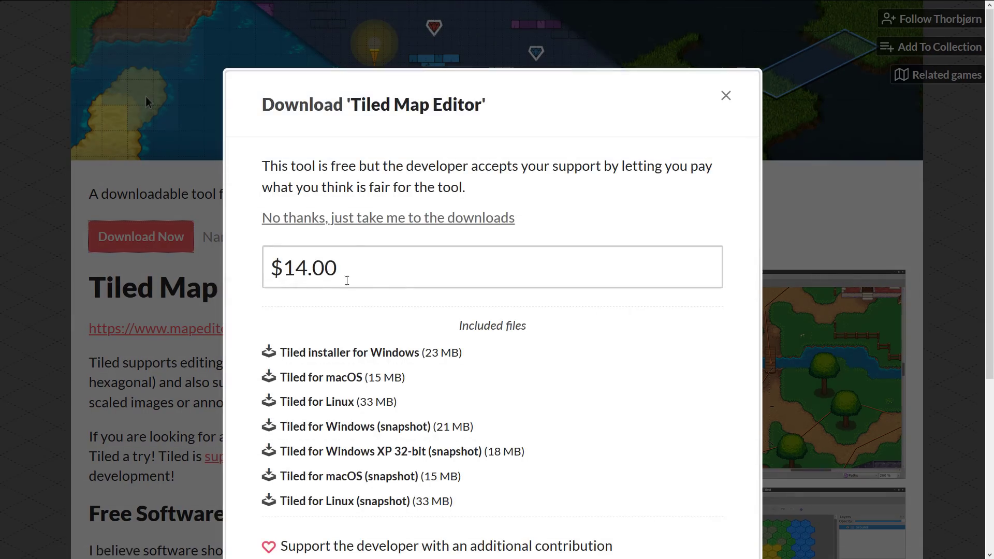
{"action": "left_click", "coordinate": [338, 218]}
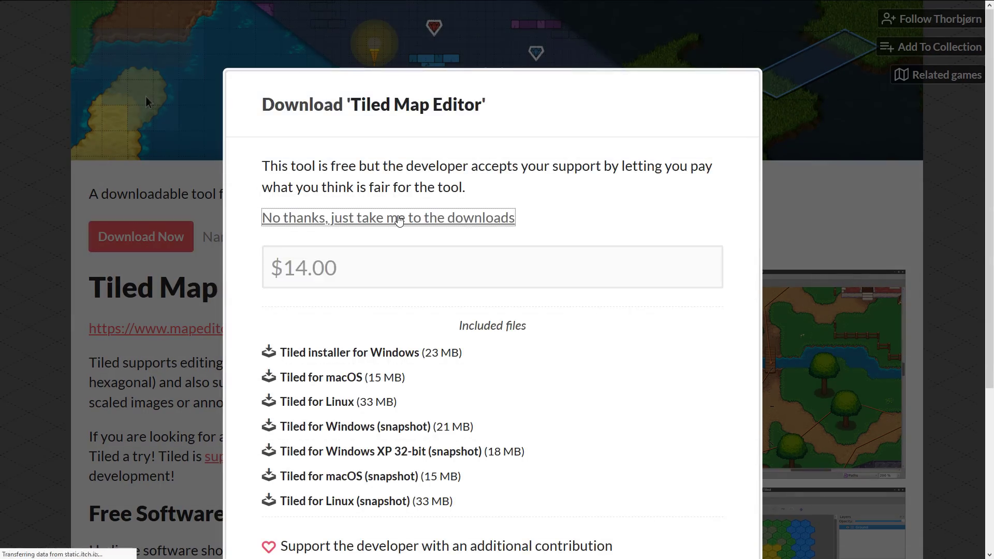
{"action": "scroll", "coordinate": [439, 313], "scroll_direction": "down", "scroll_amount": 2}
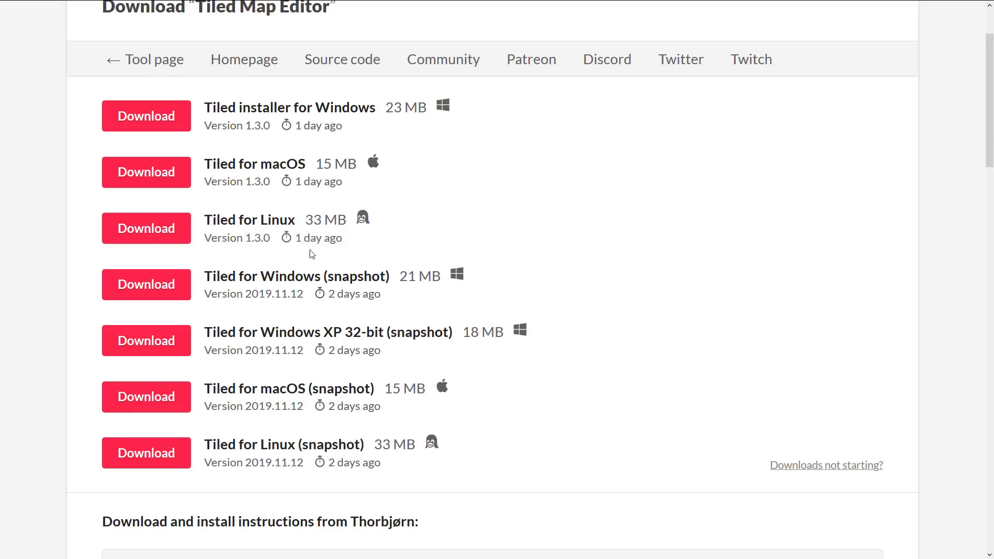
{"action": "left_click_drag", "start_coordinate": [294, 238], "coordinate": [410, 241]}
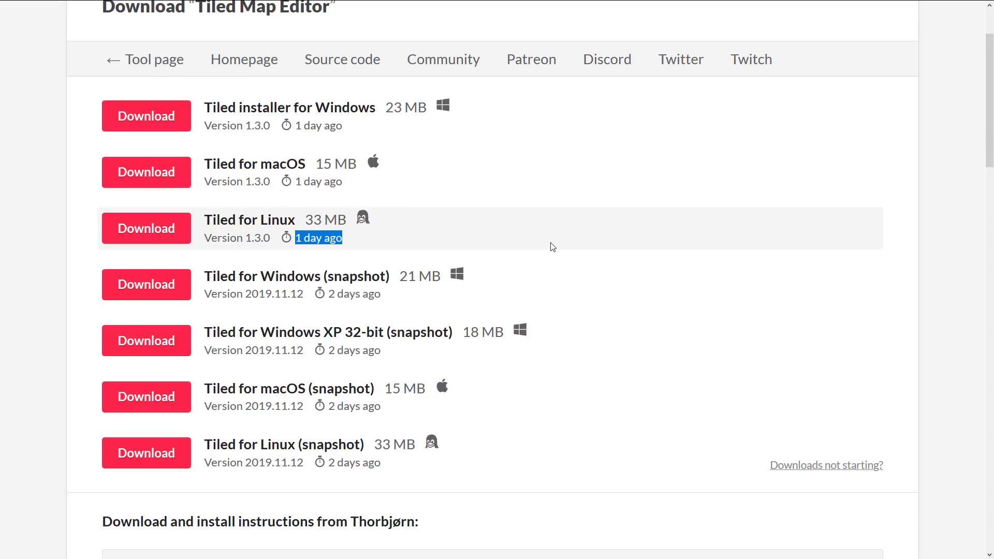
{"action": "scroll", "coordinate": [601, 277], "scroll_direction": "up", "scroll_amount": 2}
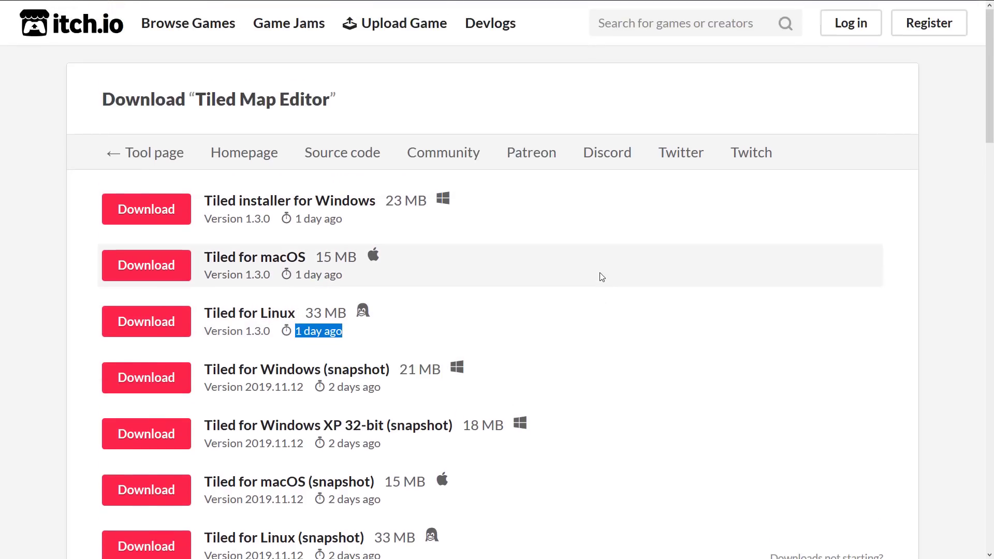
Switch to the Tiled GitHub repository and scroll through its README
{"action": "key", "text": "ctrl+Tab"}
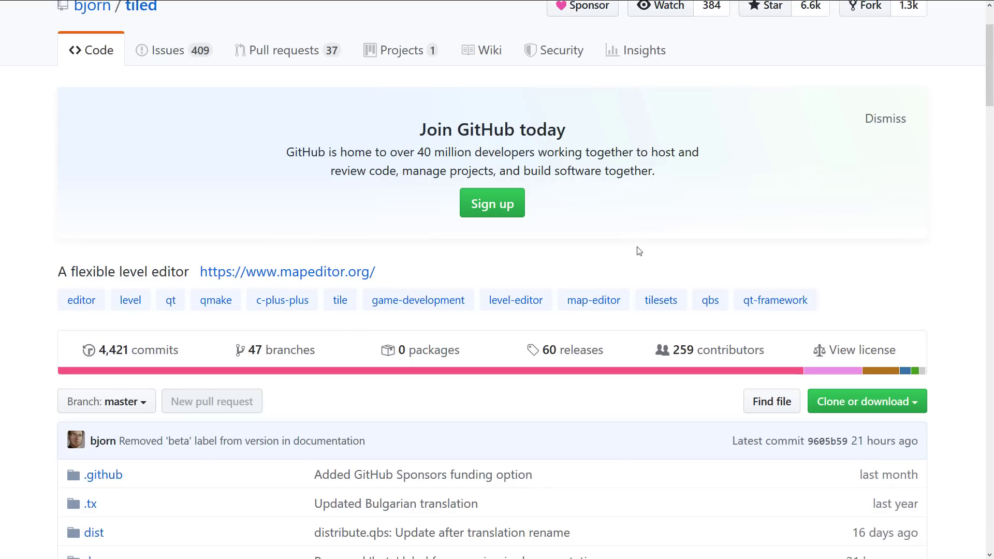
{"action": "scroll", "coordinate": [640, 251], "scroll_direction": "down", "scroll_amount": 10}
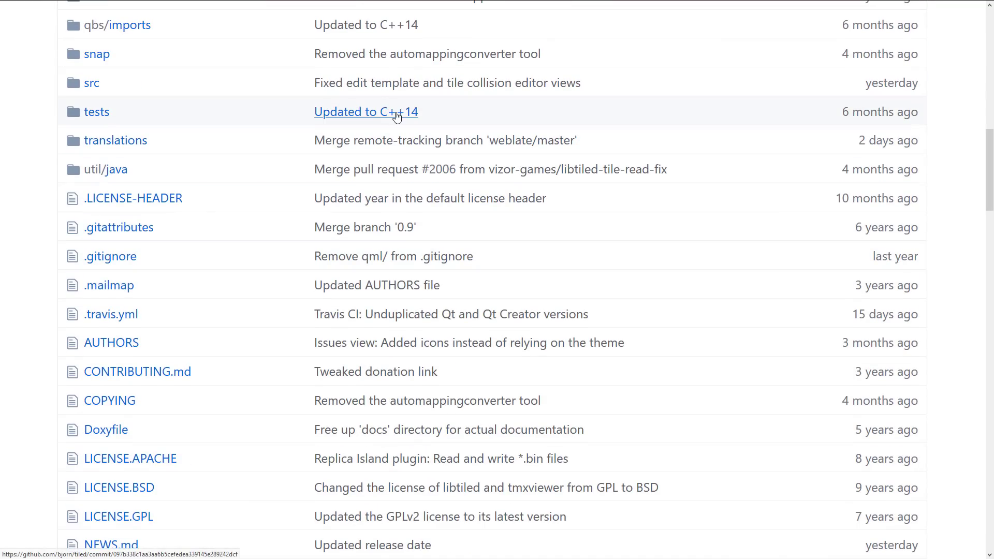
{"action": "scroll", "coordinate": [449, 173], "scroll_direction": "down", "scroll_amount": 5}
{"action": "scroll", "coordinate": [448, 172], "scroll_direction": "down", "scroll_amount": 13}
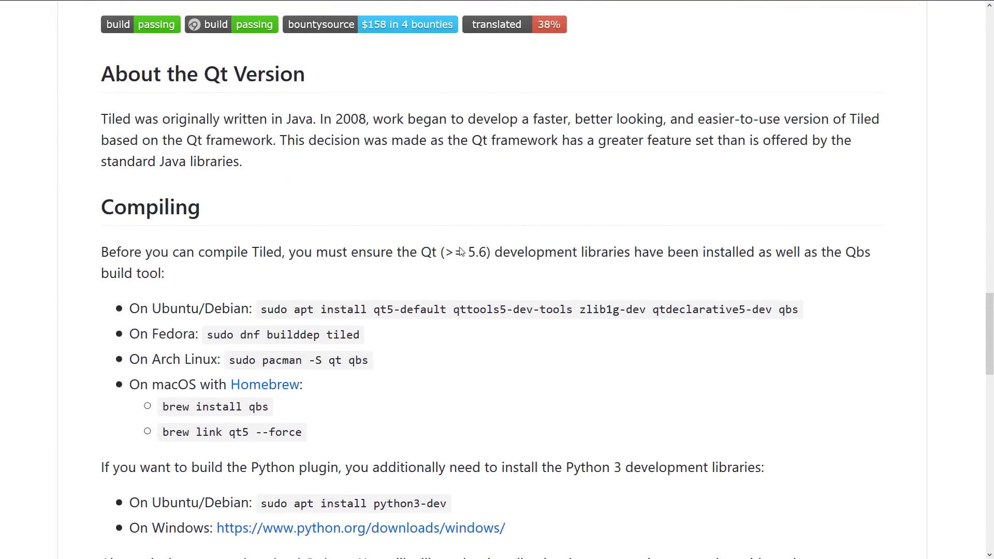
{"action": "scroll", "coordinate": [461, 252], "scroll_direction": "down", "scroll_amount": 5}
{"action": "scroll", "coordinate": [460, 247], "scroll_direction": "up", "scroll_amount": 3}
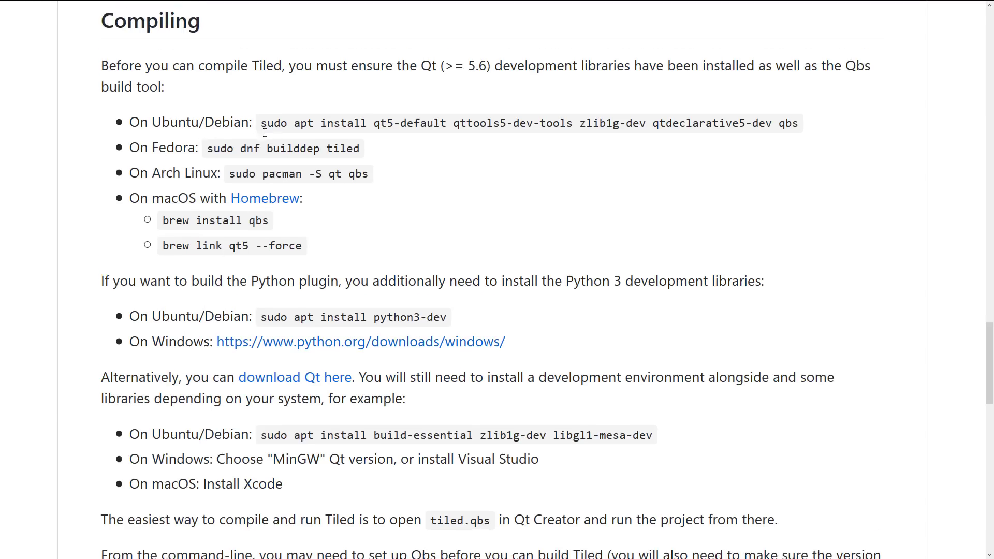
{"action": "scroll", "coordinate": [621, 313], "scroll_direction": "down", "scroll_amount": 11}
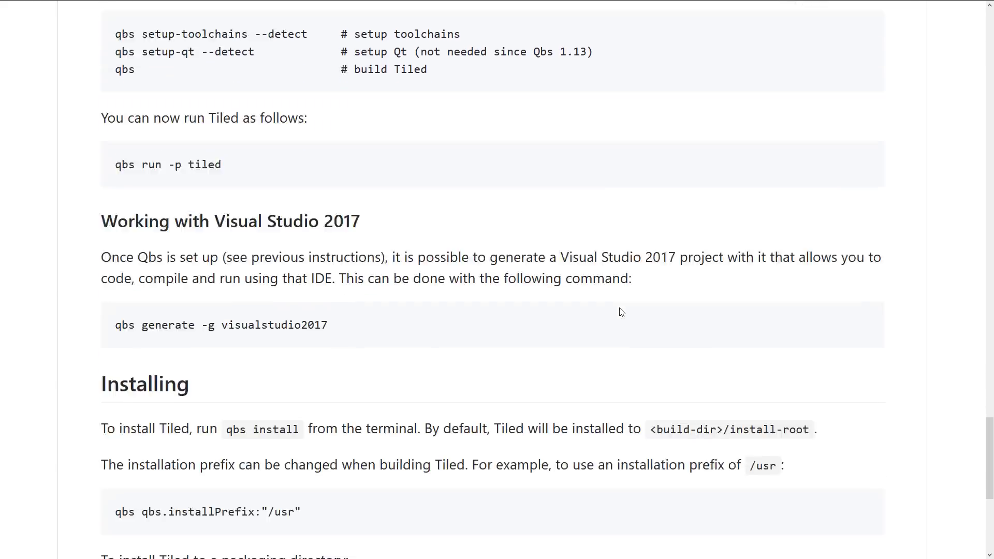
{"action": "scroll", "coordinate": [621, 312], "scroll_direction": "up", "scroll_amount": 20}
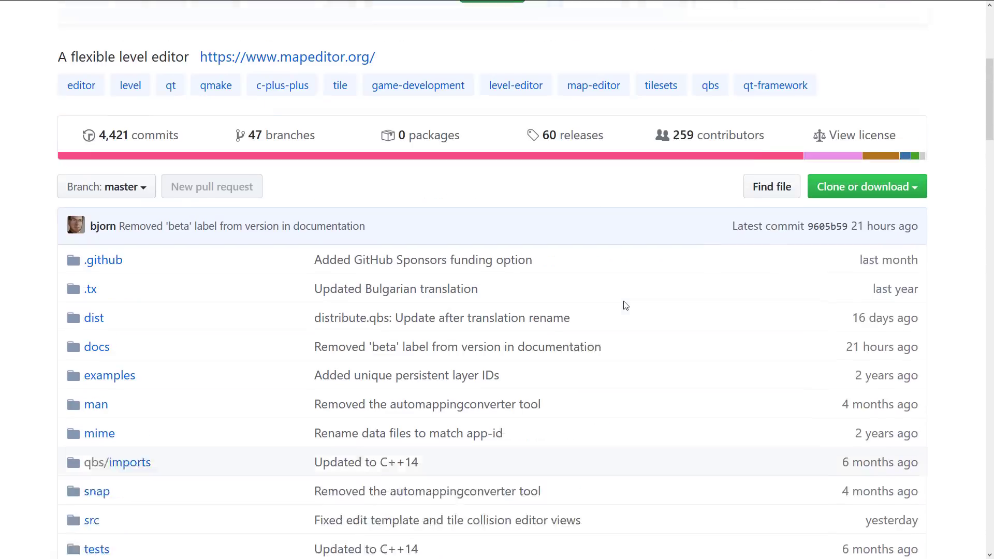
Open the license file and highlight the Tiled, Tiled plugins, libtiled and libtiled-java entries
{"action": "left_click", "coordinate": [821, 160]}
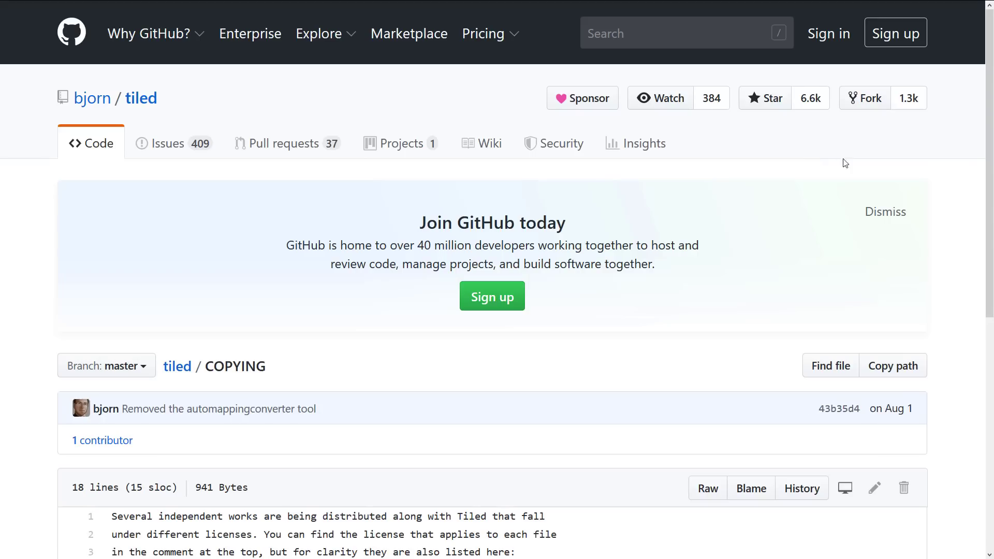
{"action": "scroll", "coordinate": [567, 308], "scroll_direction": "down", "scroll_amount": 7}
{"action": "left_click_drag", "start_coordinate": [111, 236], "coordinate": [234, 236]}
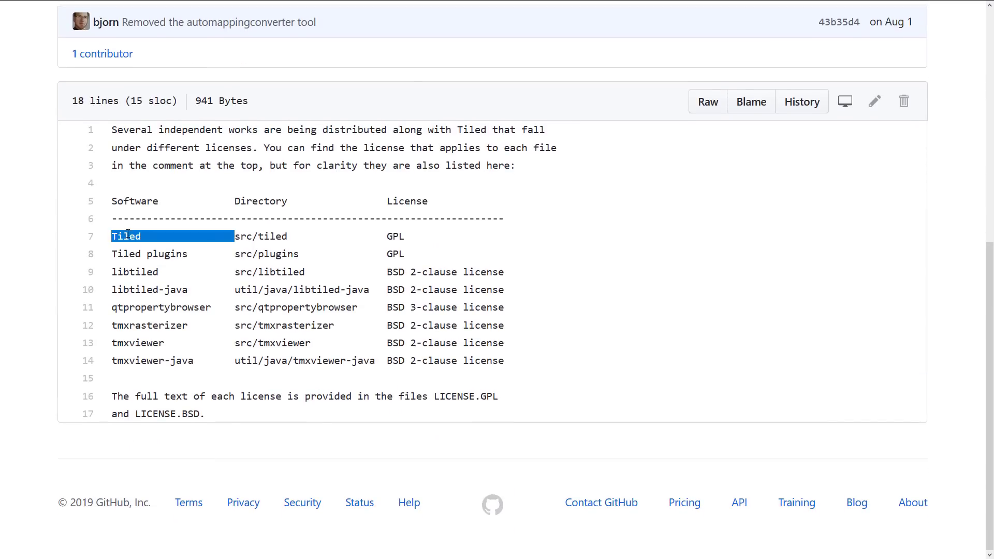
{"action": "left_click", "coordinate": [230, 253]}
{"action": "left_click_drag", "start_coordinate": [148, 254], "coordinate": [190, 257]}
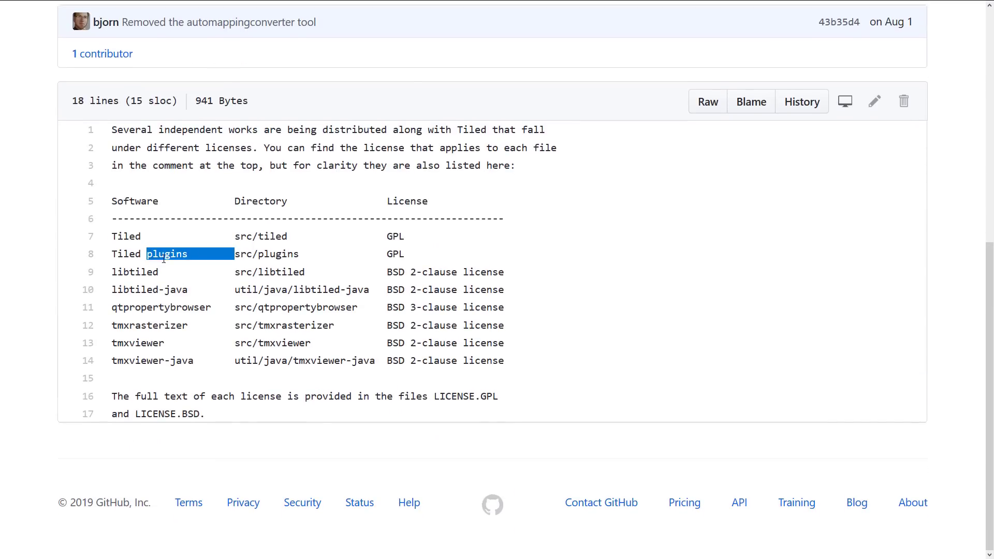
{"action": "left_click_drag", "start_coordinate": [385, 256], "coordinate": [406, 256]}
{"action": "left_click_drag", "start_coordinate": [111, 272], "coordinate": [235, 273]}
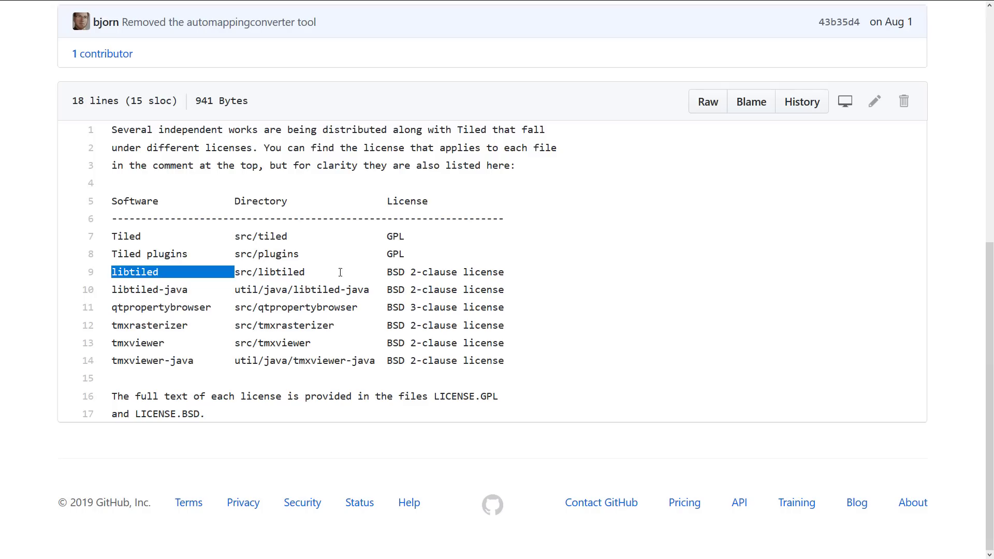
{"action": "left_click_drag", "start_coordinate": [165, 290], "coordinate": [234, 291]}
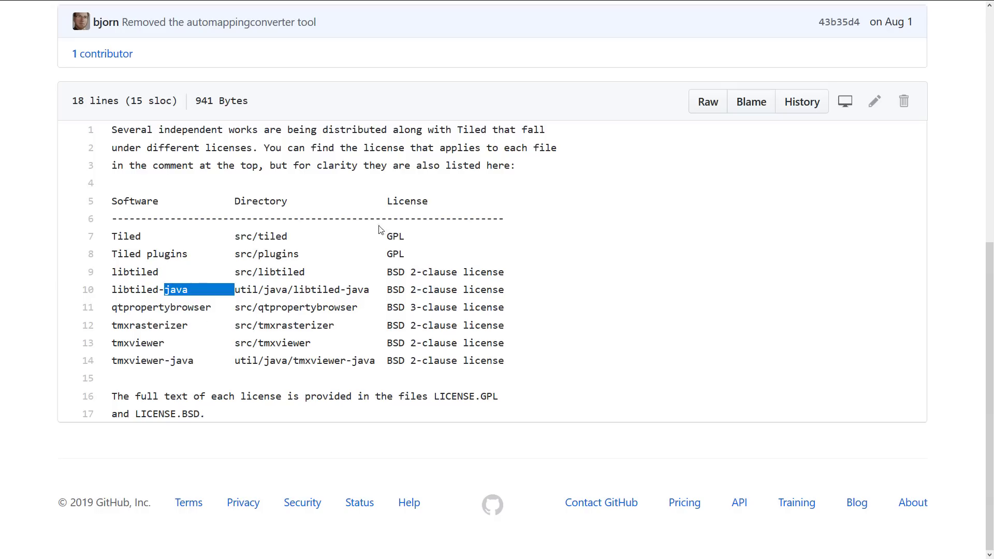
{"action": "double_click", "coordinate": [404, 238]}
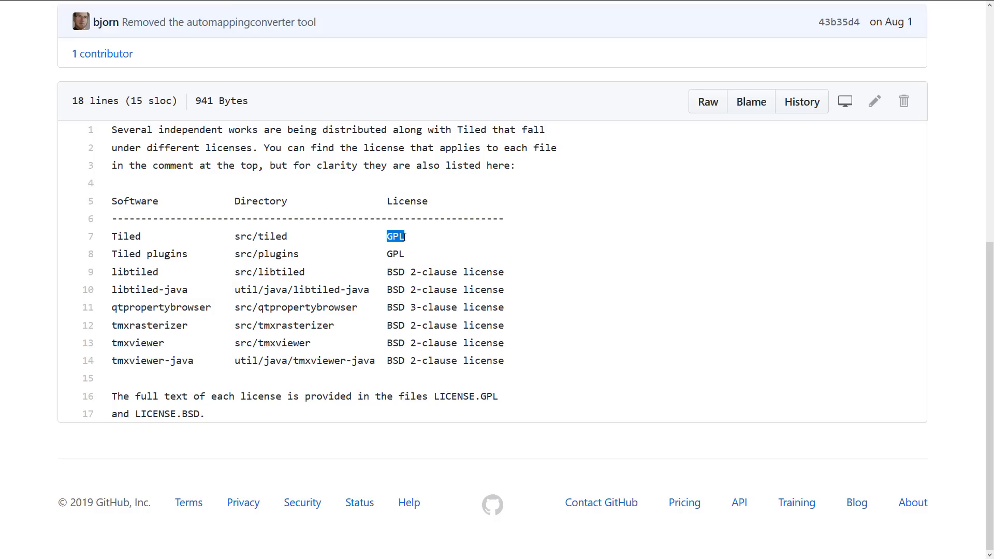
Highlight Tiled's src/tiled directory as GPL and libtiled as BSD in the COPYING table
{"action": "scroll", "coordinate": [299, 196], "scroll_direction": "up", "scroll_amount": 7}
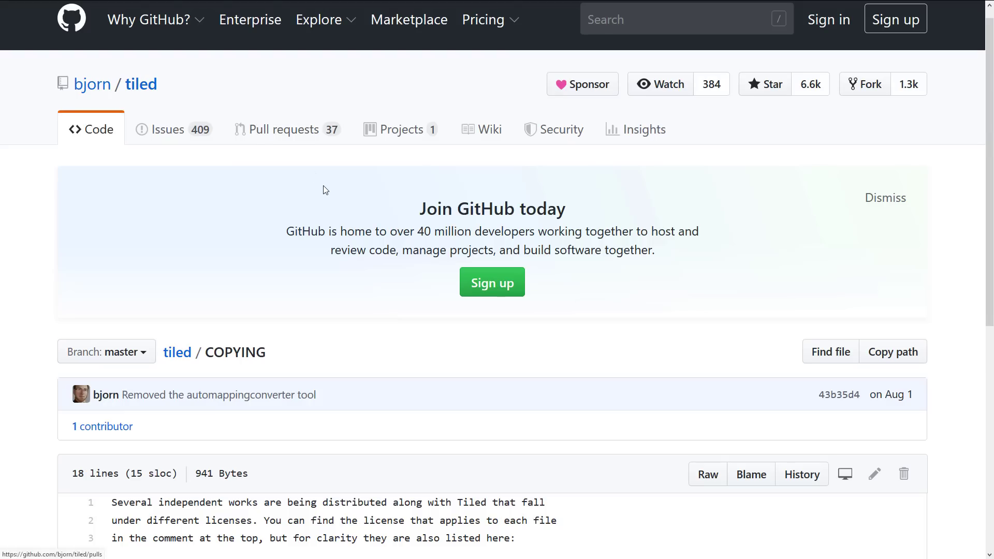
{"action": "scroll", "coordinate": [322, 300], "scroll_direction": "down", "scroll_amount": 1}
{"action": "scroll", "coordinate": [355, 309], "scroll_direction": "down", "scroll_amount": 5}
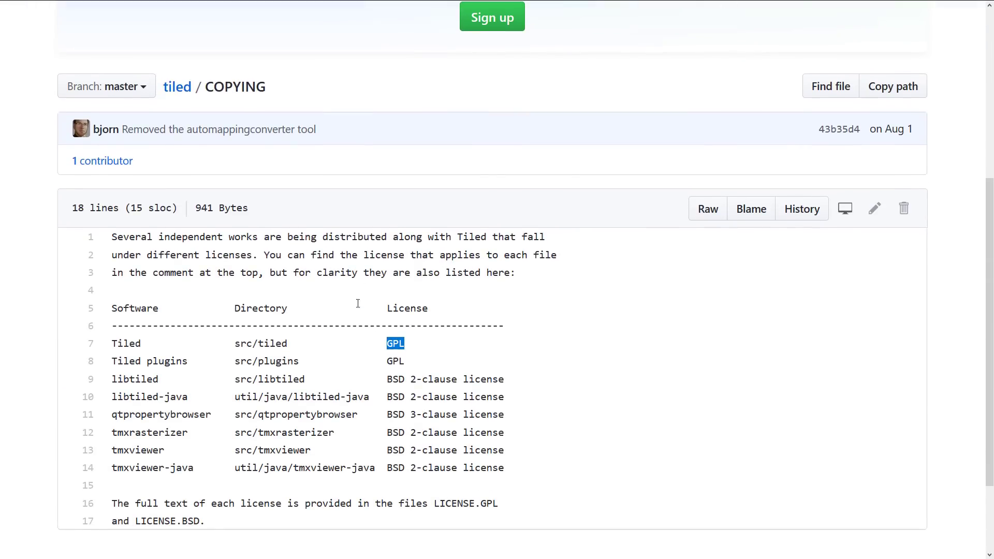
{"action": "scroll", "coordinate": [409, 355], "scroll_direction": "down", "scroll_amount": 2}
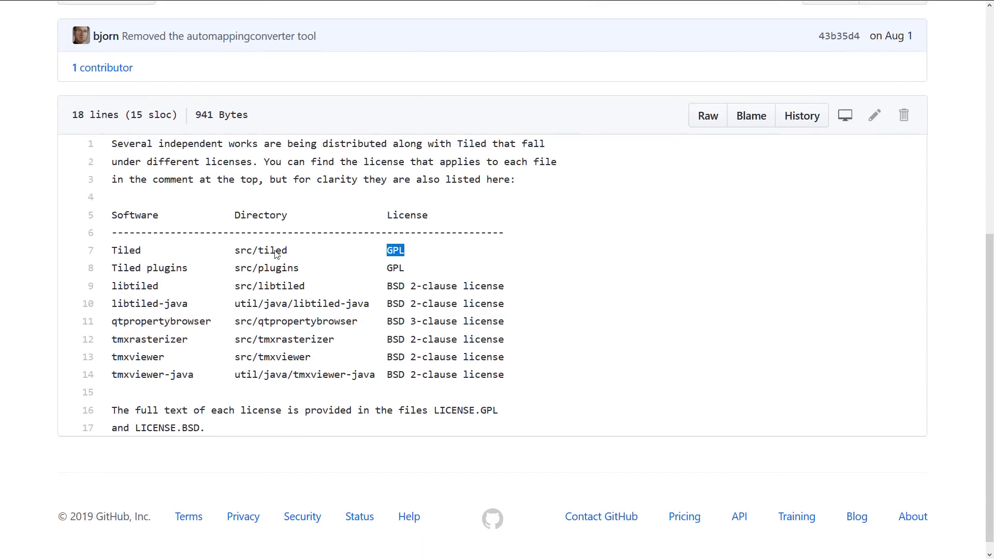
{"action": "left_click_drag", "start_coordinate": [258, 251], "coordinate": [379, 253]}
{"action": "left_click", "coordinate": [411, 281]}
{"action": "double_click", "coordinate": [287, 285]}
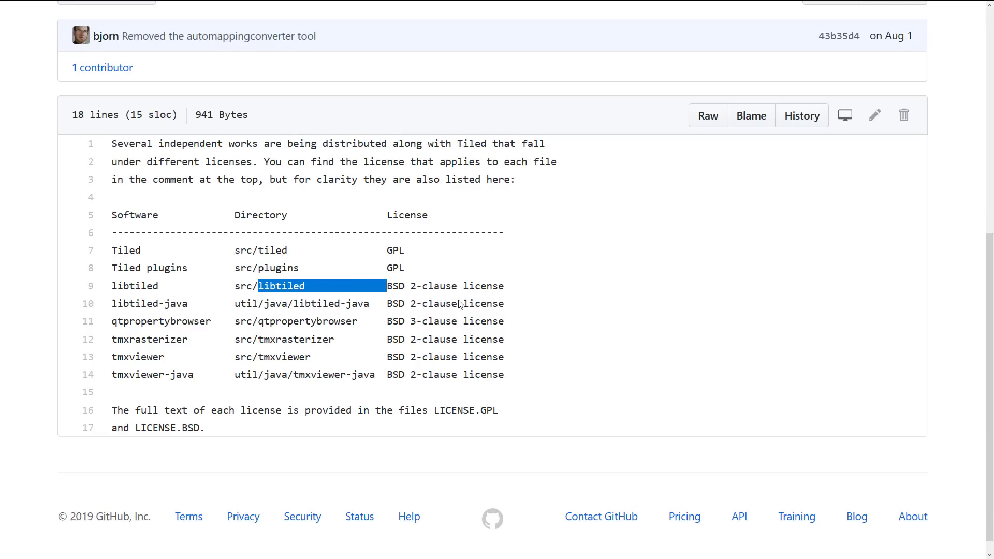
{"action": "left_click", "coordinate": [401, 280]}
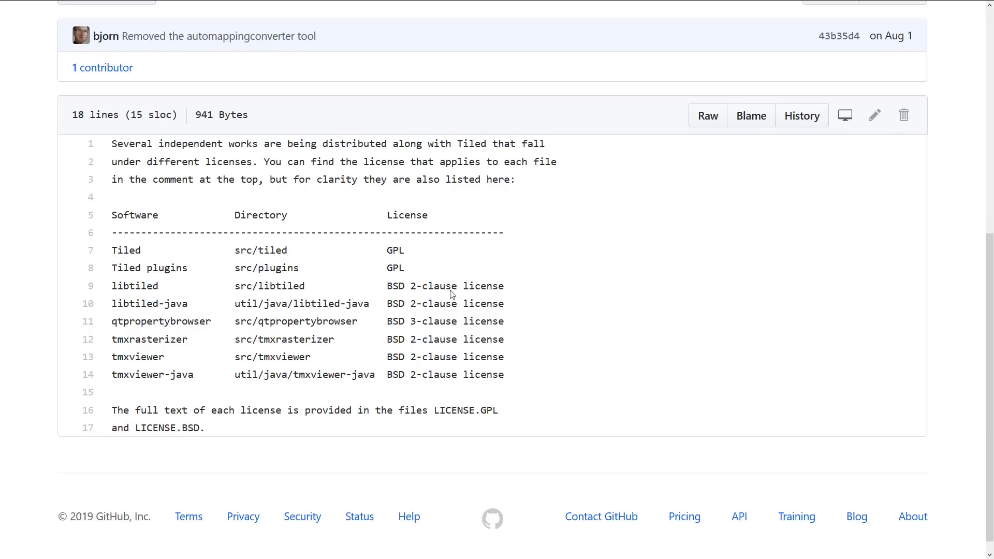
{"action": "double_click", "coordinate": [394, 252]}
{"action": "left_click", "coordinate": [397, 288]}
{"action": "double_click", "coordinate": [396, 289]}
{"action": "left_click", "coordinate": [407, 299]}
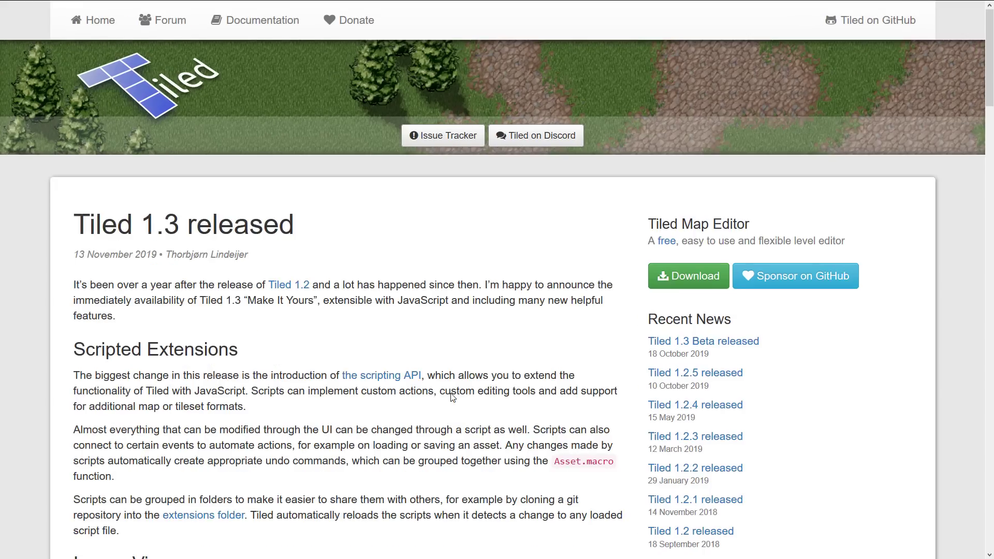
Enlarge the Tiled 1.3 release page and read the Scripted Extensions heading and scripting API introduction
{"action": "key", "text": "ctrl+plus"}
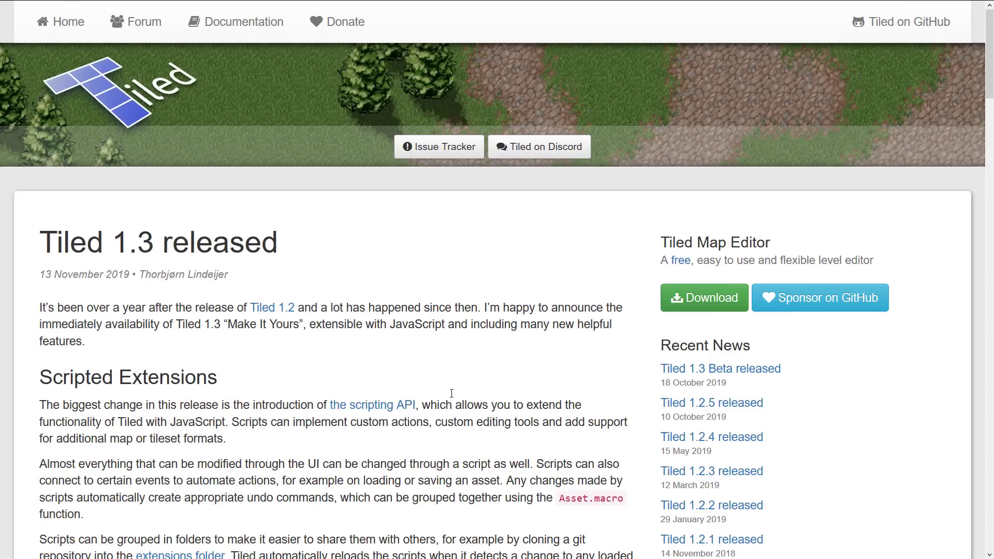
{"action": "scroll", "coordinate": [452, 393], "scroll_direction": "down", "scroll_amount": 5}
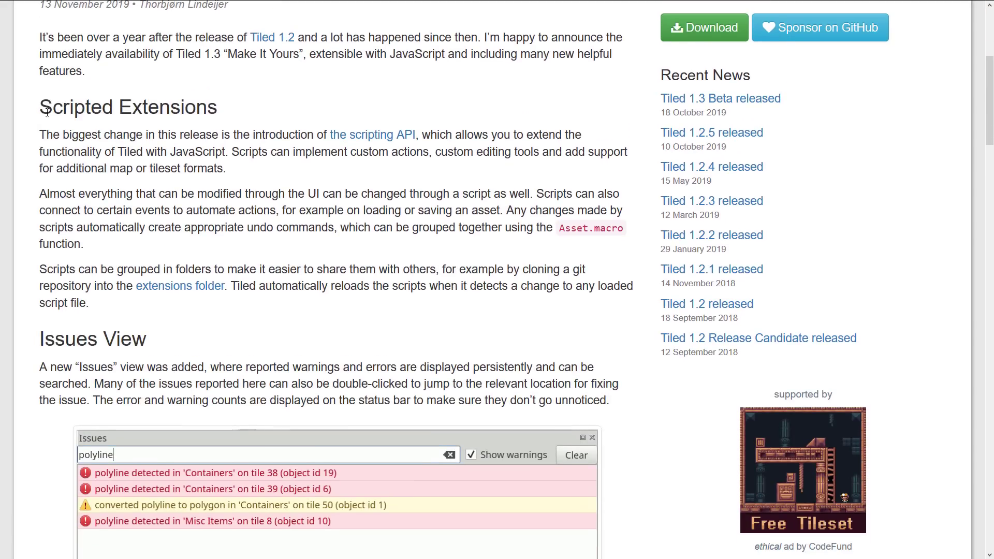
{"action": "left_click_drag", "start_coordinate": [47, 112], "coordinate": [217, 111]}
{"action": "left_click", "coordinate": [281, 171]}
{"action": "key", "text": "ctrl+plus"}
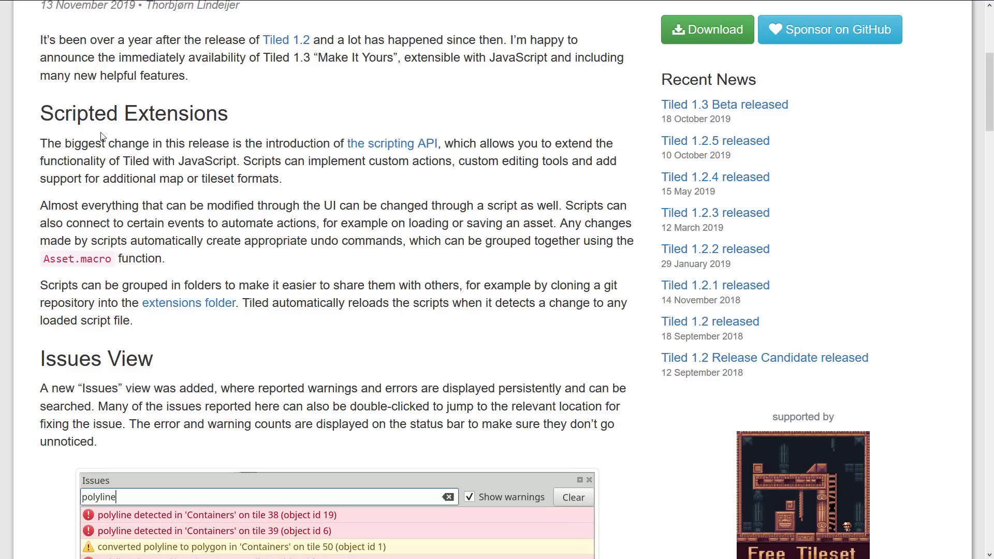
{"action": "left_click_drag", "start_coordinate": [62, 137], "coordinate": [306, 183]}
{"action": "left_click", "coordinate": [305, 183]}
{"action": "scroll", "coordinate": [399, 274], "scroll_direction": "down", "scroll_amount": 3}
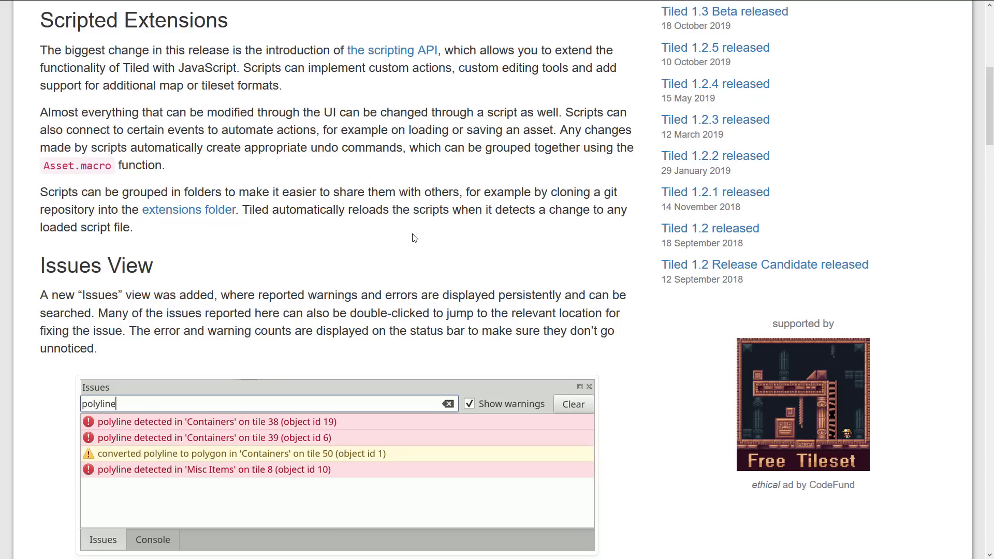
Highlight the Scripted Extensions paragraphs, then the Issues View heading in the release notes
{"action": "left_click_drag", "start_coordinate": [412, 233], "coordinate": [36, 15]}
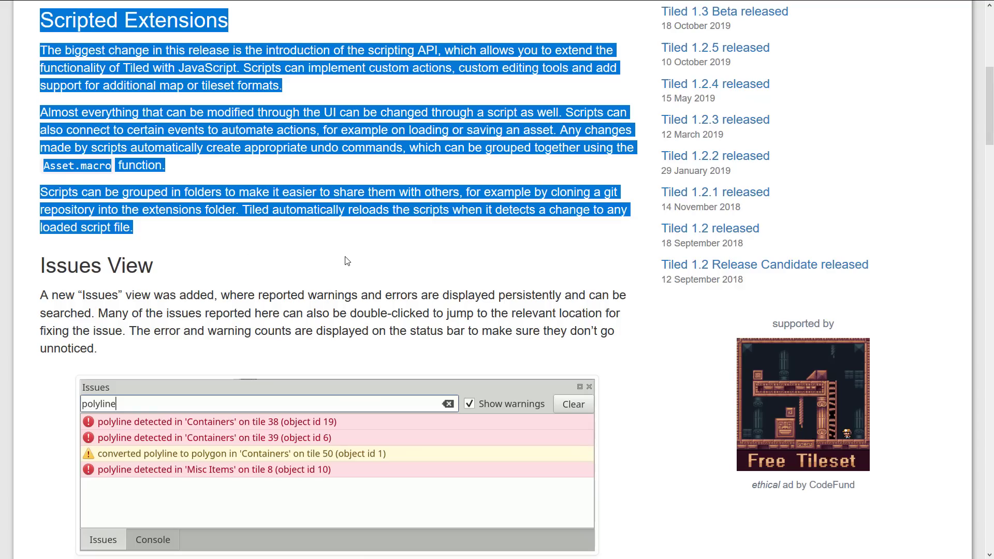
{"action": "scroll", "coordinate": [347, 261], "scroll_direction": "down", "scroll_amount": 2}
{"action": "scroll", "coordinate": [347, 260], "scroll_direction": "down", "scroll_amount": 4}
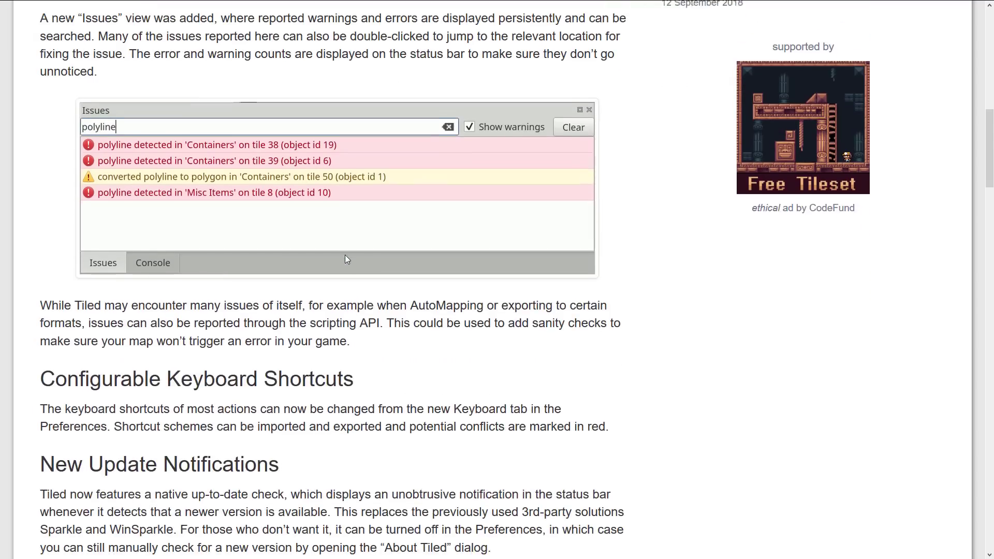
{"action": "scroll", "coordinate": [83, 69], "scroll_direction": "up", "scroll_amount": 2}
{"action": "left_click", "coordinate": [83, 69]}
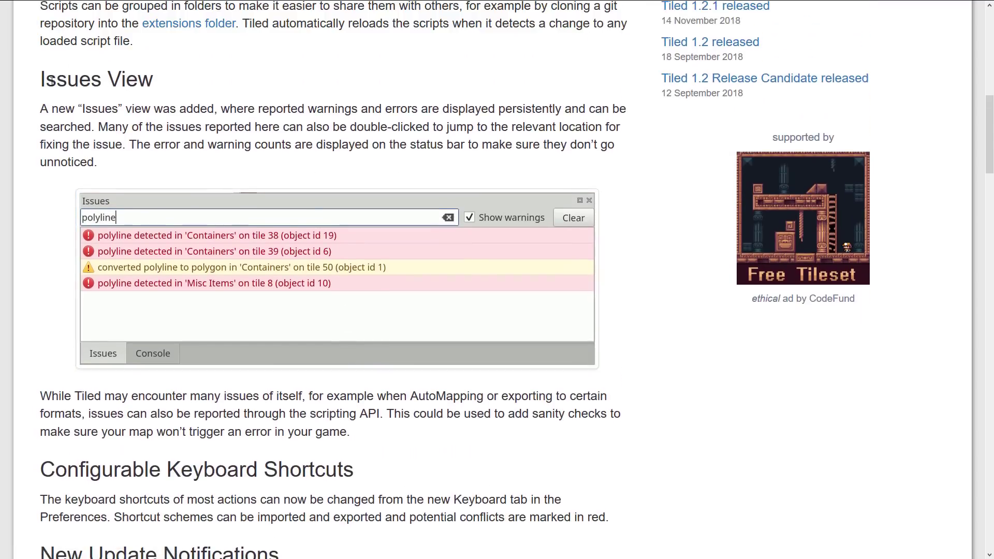
{"action": "left_click_drag", "start_coordinate": [83, 69], "coordinate": [165, 87]}
{"action": "left_click", "coordinate": [141, 238]}
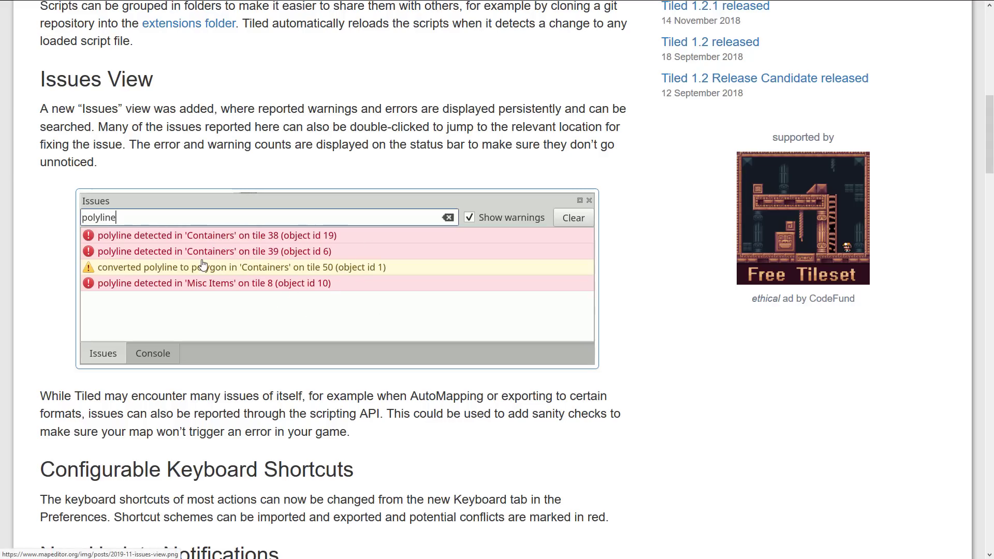
Select the TLS initialization failed entry in Tiled's Issues panel, then return to the release notes
{"action": "key", "text": "alt+Tab"}
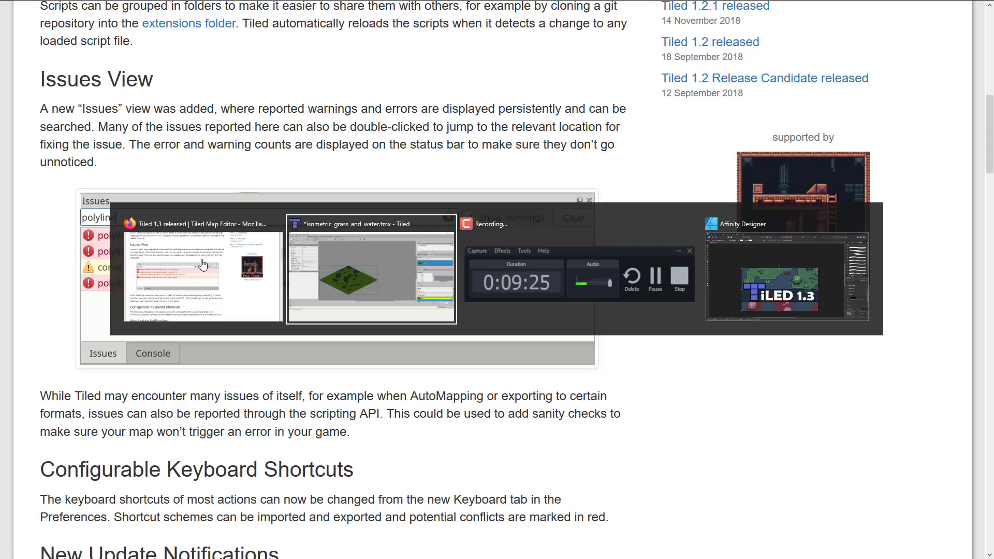
{"action": "key", "text": "alt+Tab"}
{"action": "key", "text": "alt+Tab"}
{"action": "key", "text": "alt+Tab"}
{"action": "key", "text": "alt+Tab"}
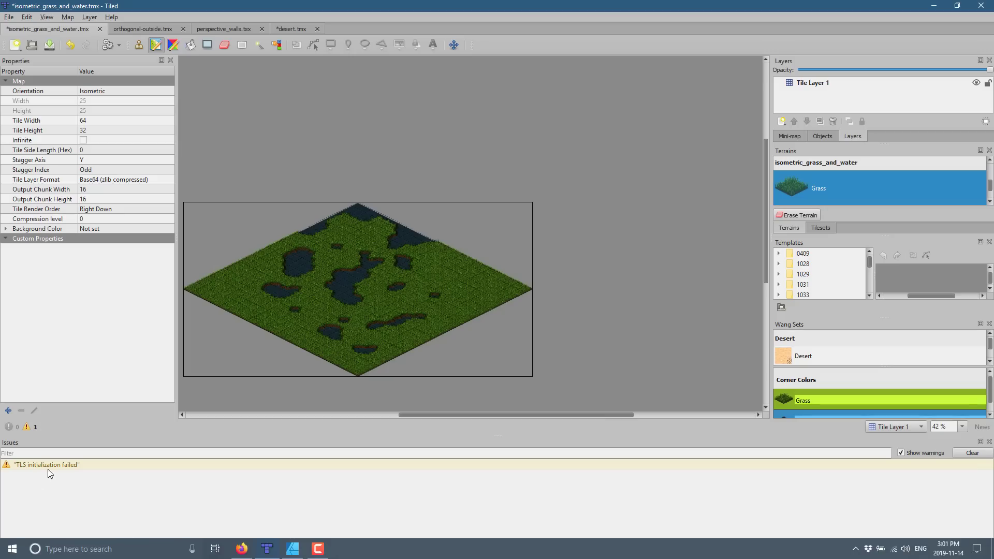
{"action": "left_click", "coordinate": [50, 464]}
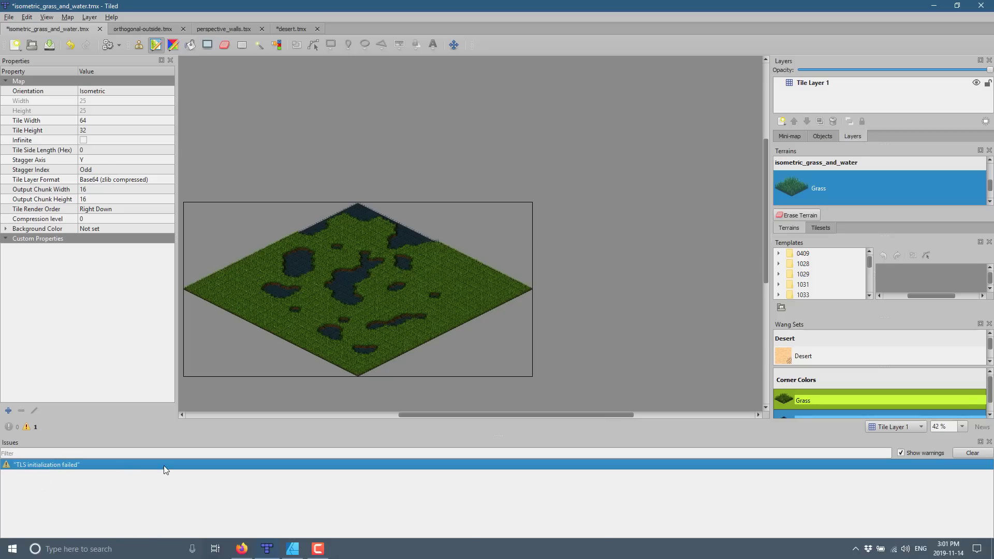
{"action": "key", "text": "alt+Tab"}
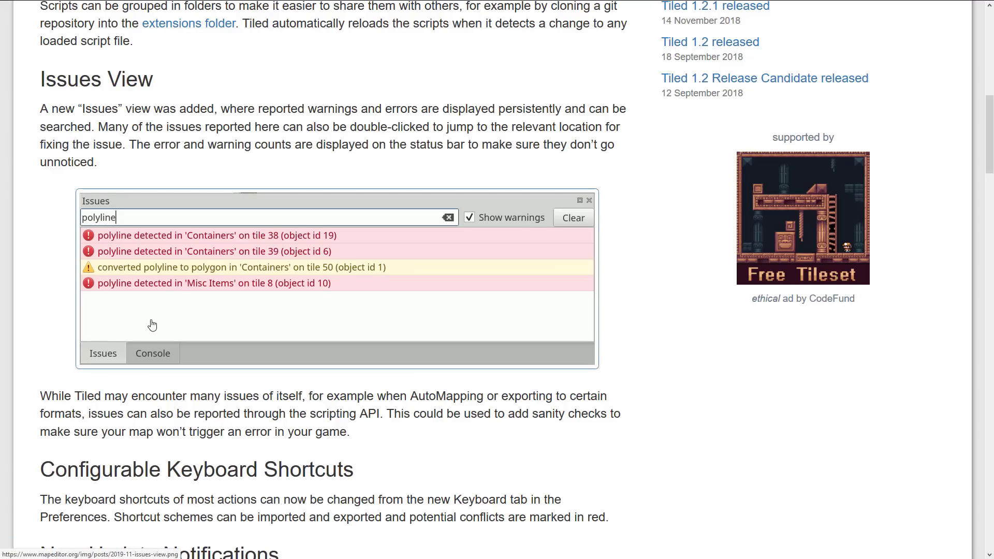
Highlight the Configurable Keyboard Shortcuts and New Update Notifications headings and the turning-off phrase
{"action": "scroll", "coordinate": [152, 324], "scroll_direction": "down", "scroll_amount": 3}
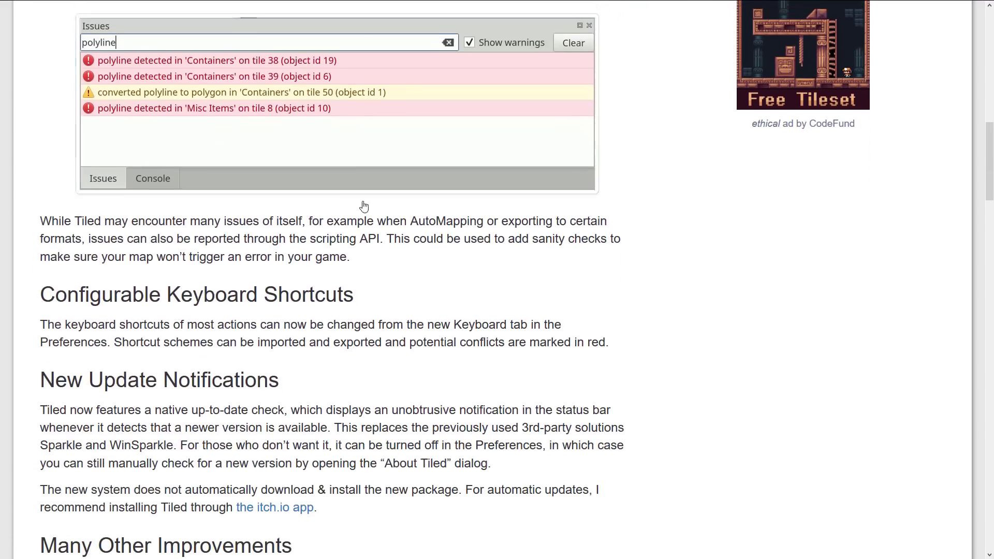
{"action": "scroll", "coordinate": [337, 213], "scroll_direction": "up", "scroll_amount": 3}
{"action": "scroll", "coordinate": [270, 282], "scroll_direction": "down", "scroll_amount": 6}
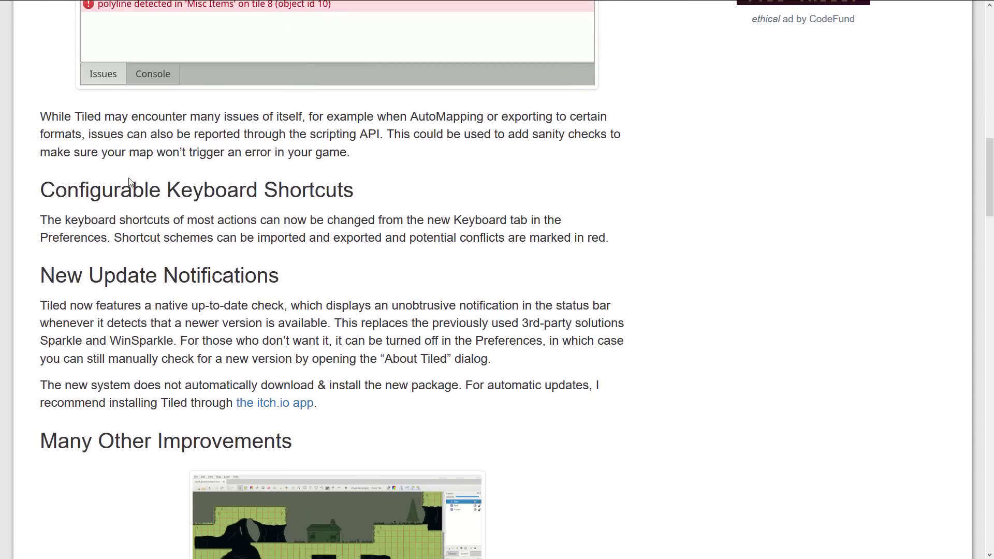
{"action": "left_click_drag", "start_coordinate": [133, 190], "coordinate": [40, 189]}
{"action": "left_click", "coordinate": [417, 189]}
{"action": "left_click_drag", "start_coordinate": [363, 196], "coordinate": [337, 170]}
{"action": "scroll", "coordinate": [295, 222], "scroll_direction": "down", "scroll_amount": 2}
{"action": "left_click", "coordinate": [339, 173]}
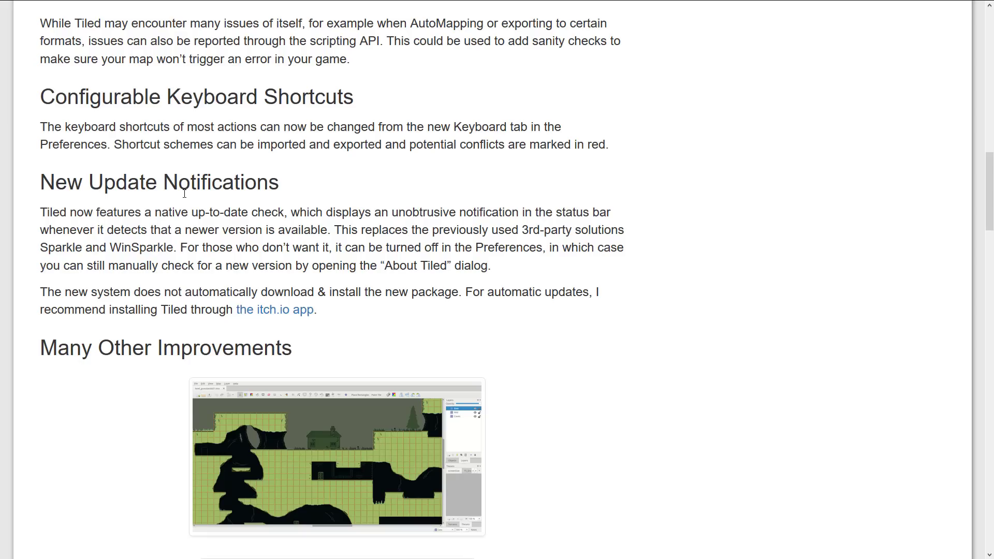
{"action": "left_click_drag", "start_coordinate": [388, 248], "coordinate": [634, 249]}
{"action": "left_click", "coordinate": [356, 236]}
{"action": "double_click", "coordinate": [403, 248]}
{"action": "left_click", "coordinate": [448, 259]}
{"action": "key", "text": "alt+Tab"}
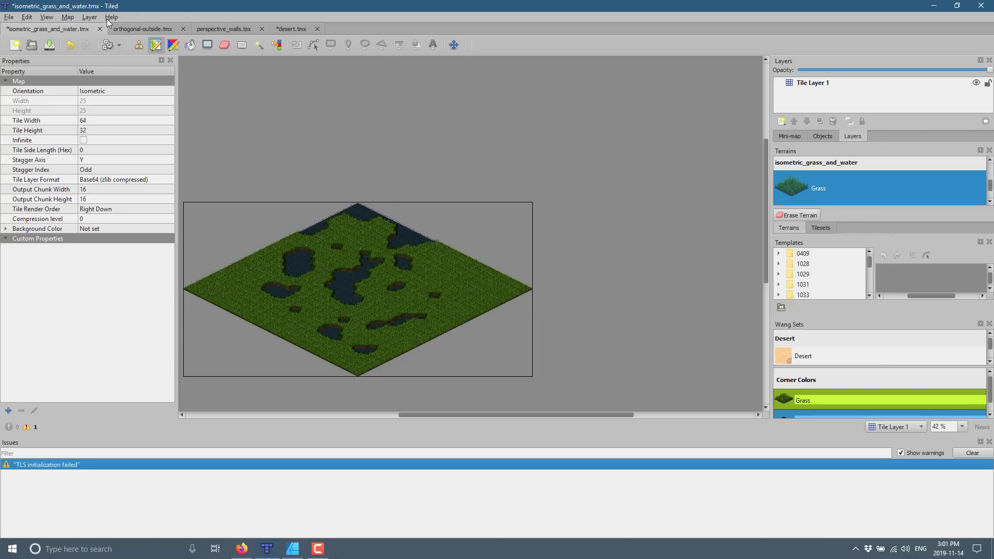
{"action": "left_click", "coordinate": [108, 20]}
{"action": "left_click", "coordinate": [140, 65]}
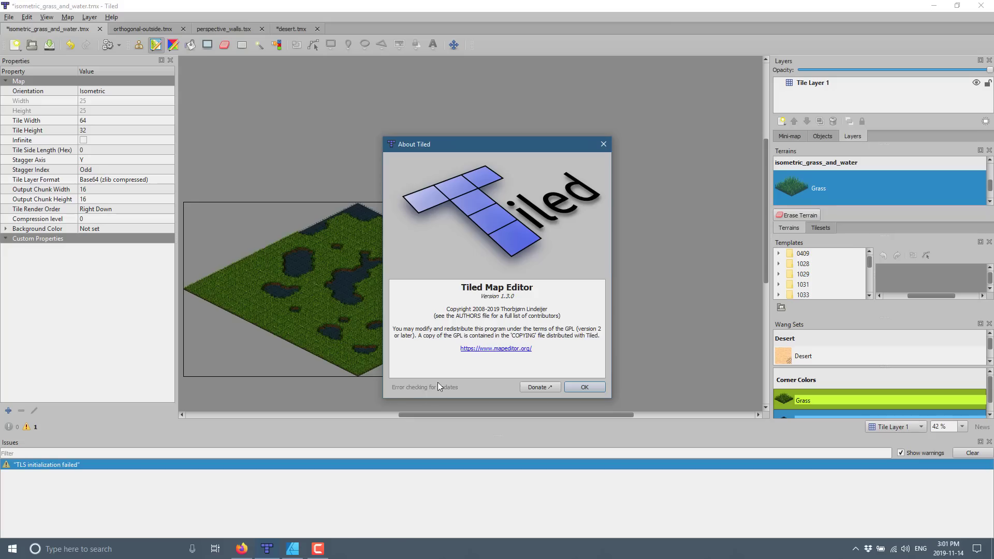
{"action": "left_click", "coordinate": [582, 389]}
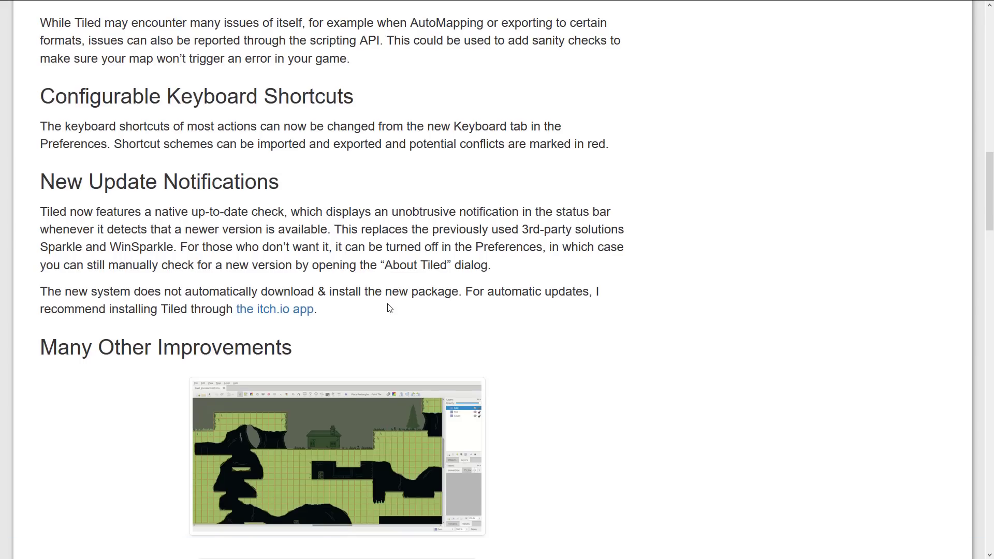
Scroll through the changelog and 1.4 roadmap, highlighting Project Support, then return toward the top
{"action": "scroll", "coordinate": [400, 320], "scroll_direction": "down", "scroll_amount": 3}
{"action": "scroll", "coordinate": [401, 319], "scroll_direction": "down", "scroll_amount": 2}
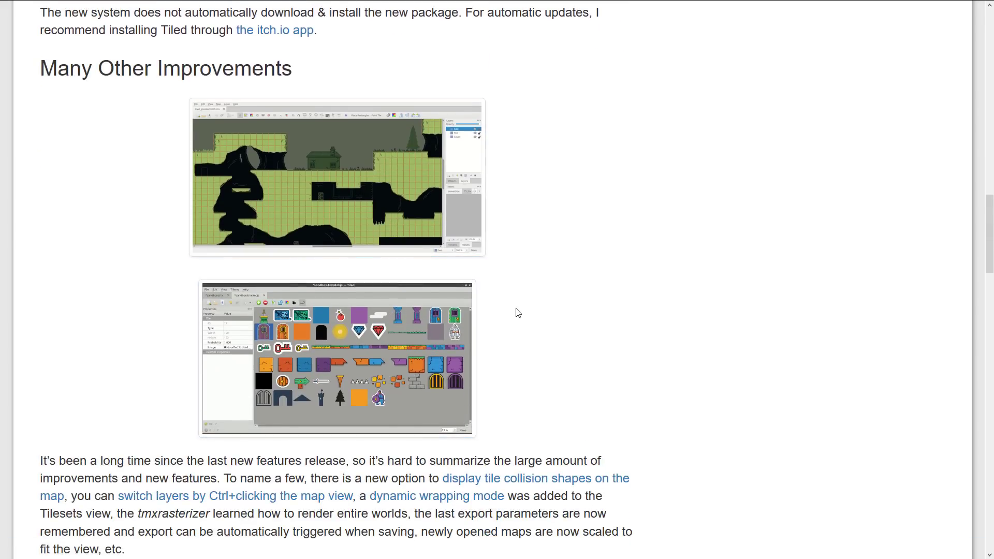
{"action": "scroll", "coordinate": [674, 309], "scroll_direction": "down", "scroll_amount": 3}
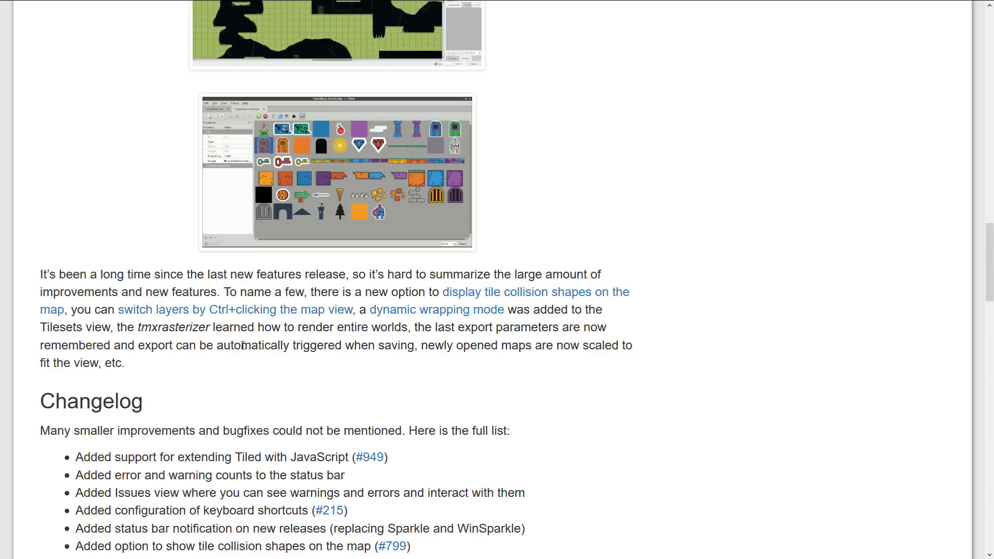
{"action": "scroll", "coordinate": [464, 368], "scroll_direction": "down", "scroll_amount": 15}
{"action": "scroll", "coordinate": [485, 372], "scroll_direction": "down", "scroll_amount": 10}
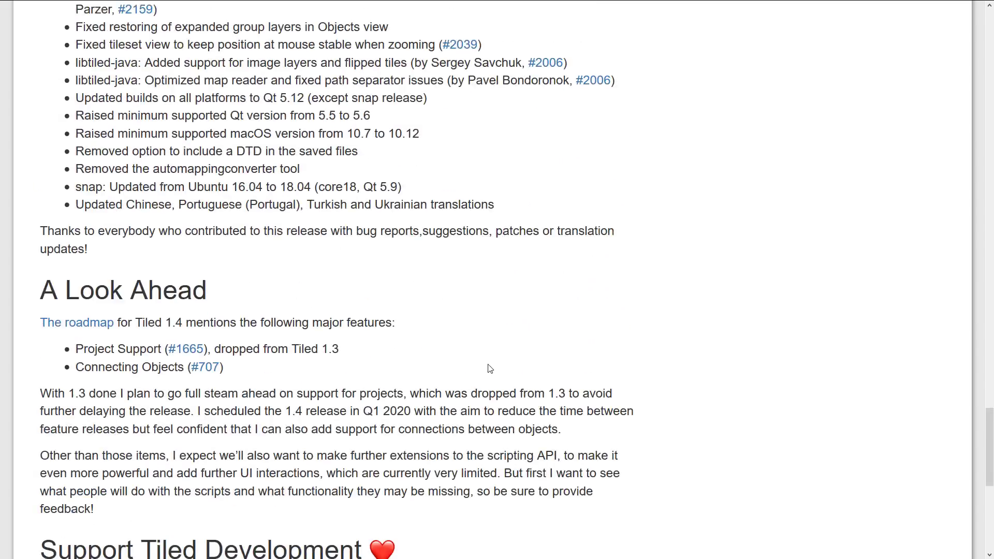
{"action": "scroll", "coordinate": [359, 340], "scroll_direction": "down", "scroll_amount": 2}
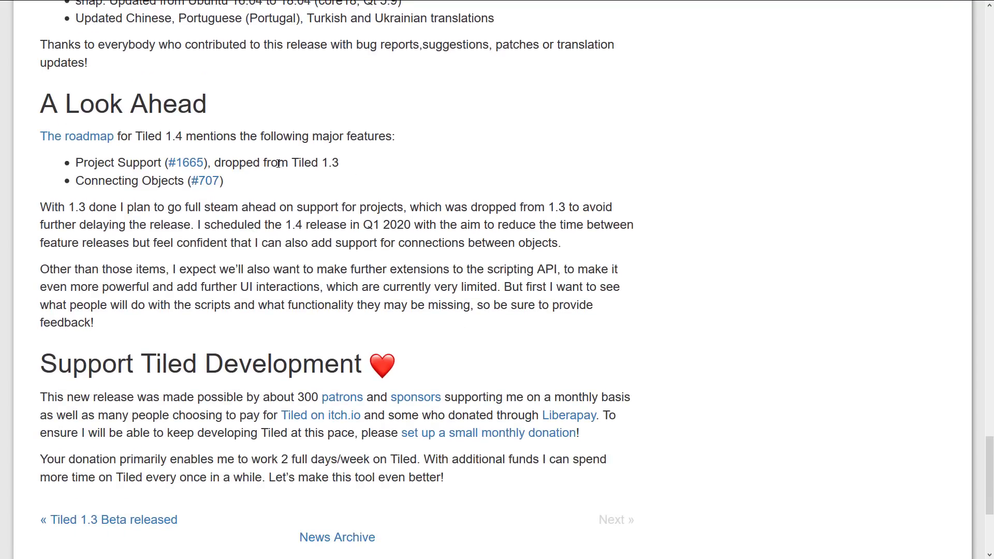
{"action": "mouse_move", "coordinate": [76, 181]}
{"action": "left_mouse_down"}
{"action": "mouse_move", "coordinate": [88, 177]}
{"action": "mouse_move", "coordinate": [83, 166]}
{"action": "left_mouse_up"}
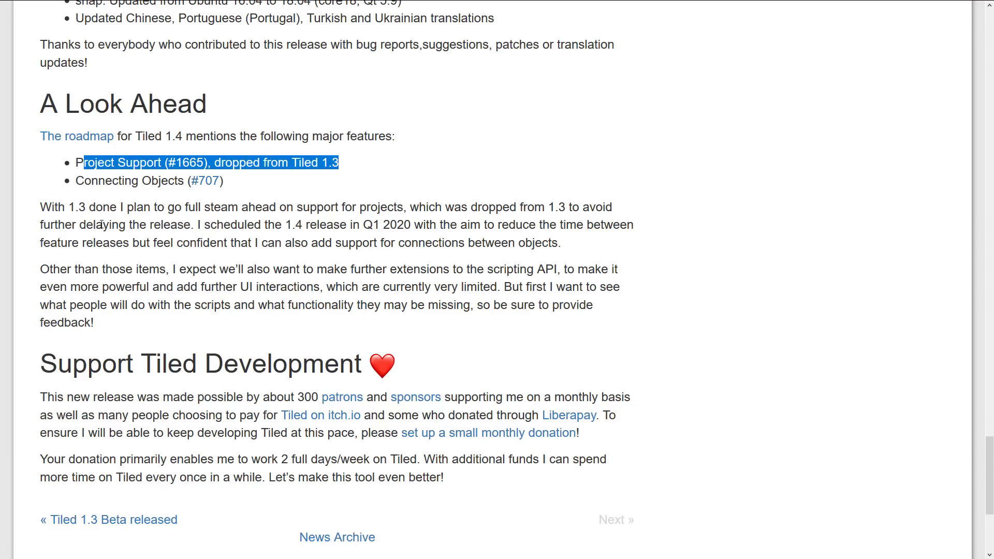
{"action": "scroll", "coordinate": [245, 226], "scroll_direction": "down", "scroll_amount": 2}
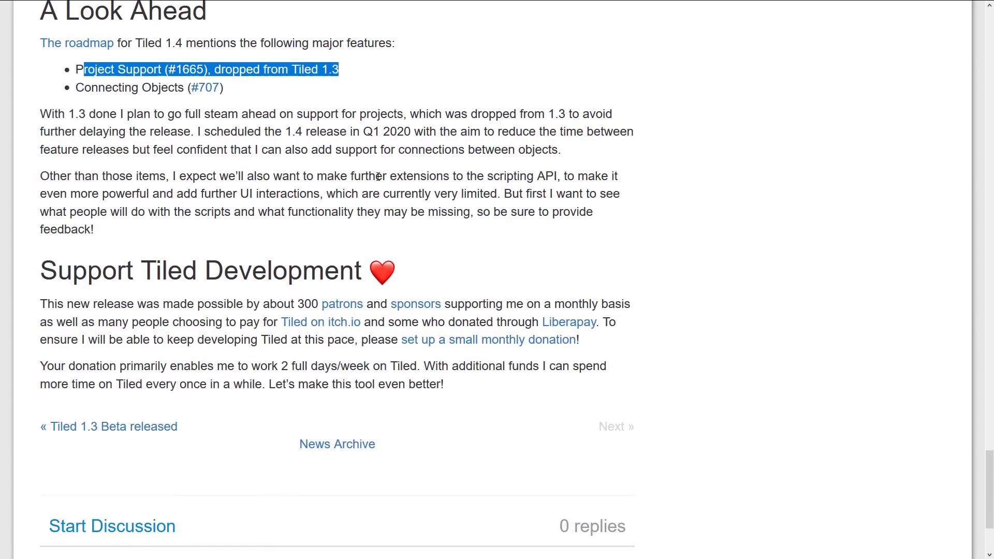
{"action": "left_click", "coordinate": [382, 195]}
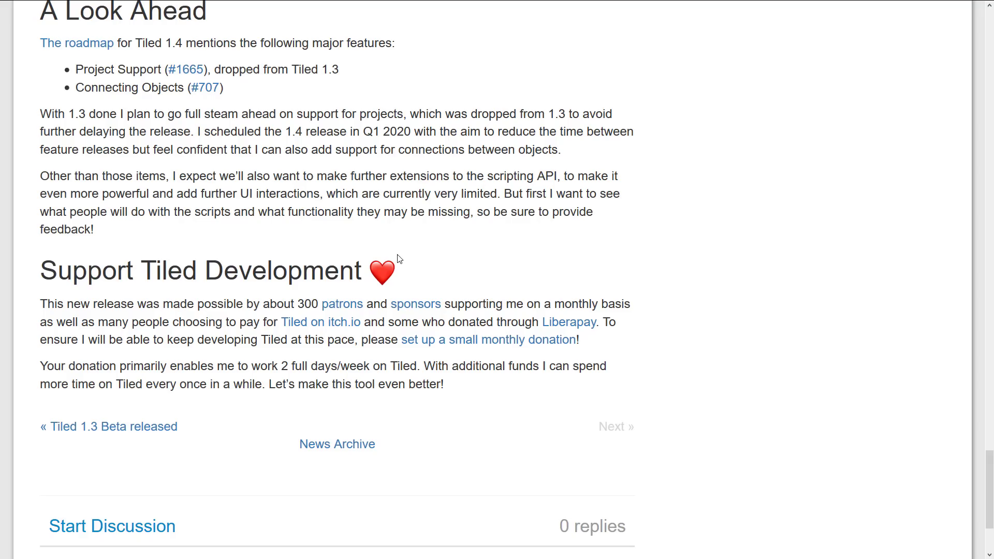
{"action": "scroll", "coordinate": [544, 287], "scroll_direction": "up", "scroll_amount": 20}
{"action": "scroll", "coordinate": [545, 286], "scroll_direction": "up", "scroll_amount": 2}
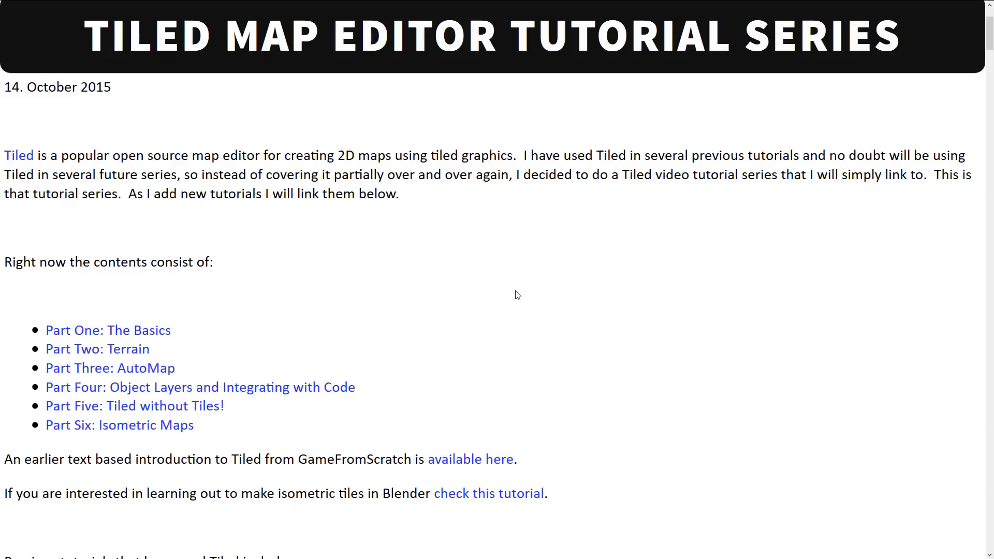
Scroll the GameFromScratch Tiled tutorial series page to its Part One through Part Six list
{"action": "scroll", "coordinate": [510, 284], "scroll_direction": "down", "scroll_amount": 2}
{"action": "scroll", "coordinate": [428, 202], "scroll_direction": "up", "scroll_amount": 4}
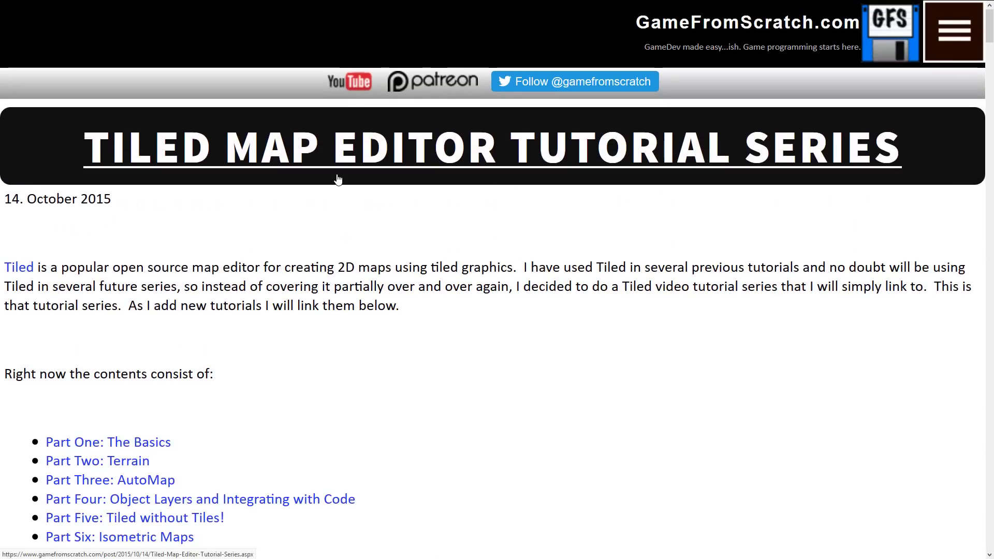
{"action": "scroll", "coordinate": [405, 293], "scroll_direction": "down", "scroll_amount": 4}
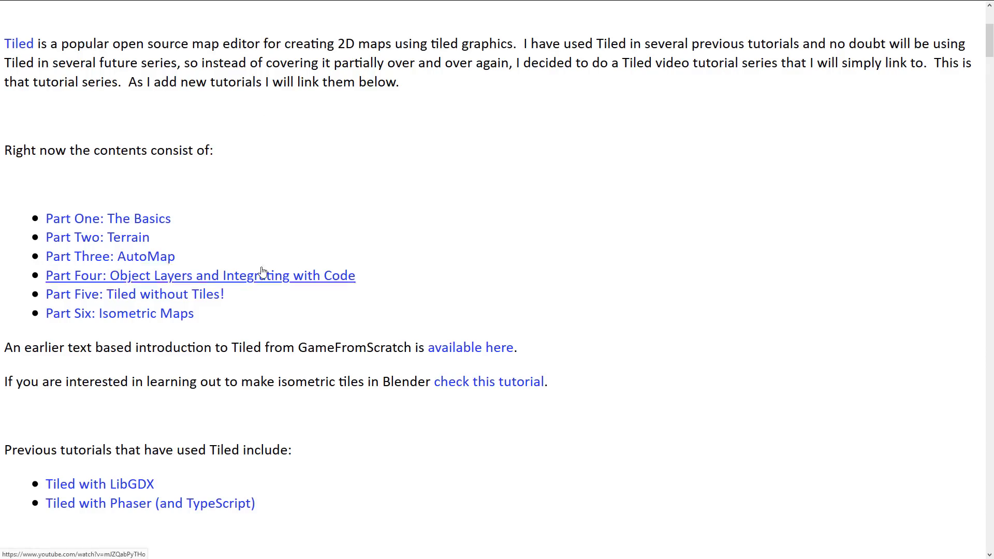
{"action": "key", "text": "alt+Tab"}
{"action": "scroll", "coordinate": [837, 380], "scroll_direction": "down", "scroll_amount": 1}
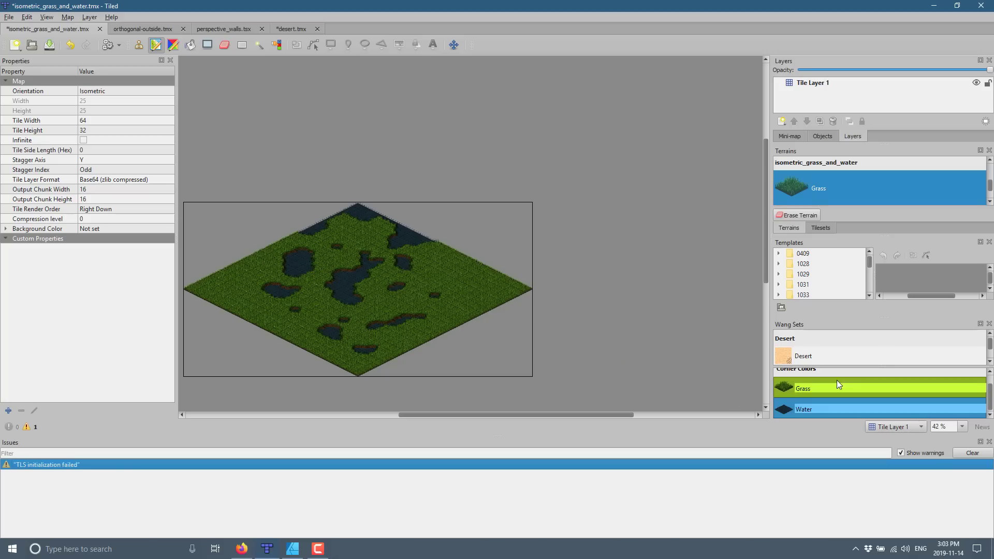
{"action": "scroll", "coordinate": [813, 359], "scroll_direction": "down", "scroll_amount": 1}
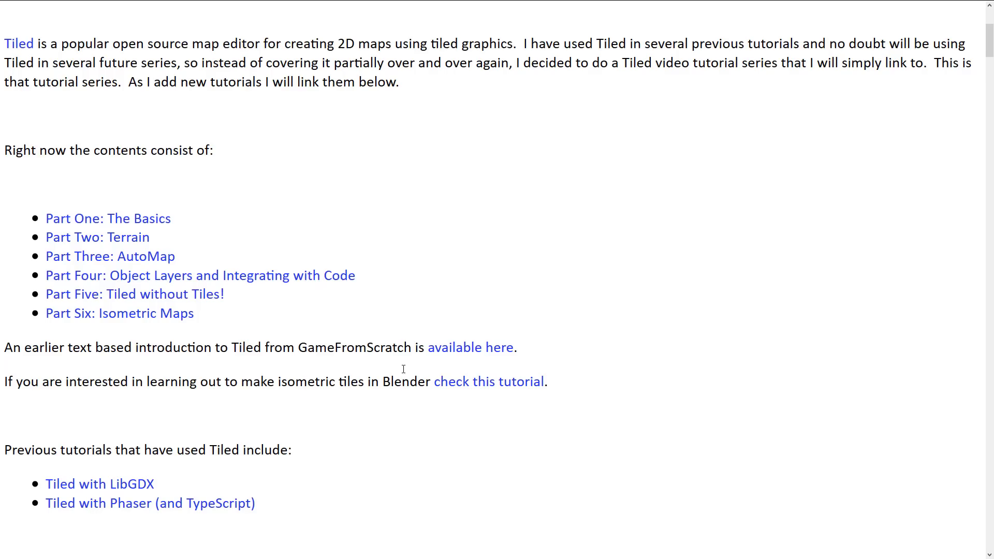
Scroll down to the embedded Part One YouTube video and back up, then return to Tiled
{"action": "scroll", "coordinate": [497, 303], "scroll_direction": "down", "scroll_amount": 1}
{"action": "scroll", "coordinate": [498, 302], "scroll_direction": "down", "scroll_amount": 4}
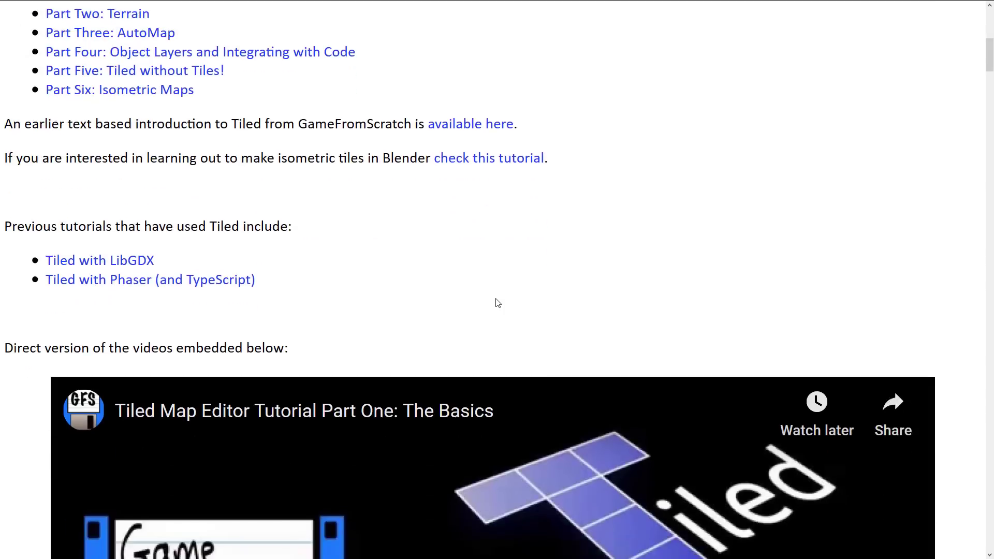
{"action": "scroll", "coordinate": [498, 303], "scroll_direction": "down", "scroll_amount": 6}
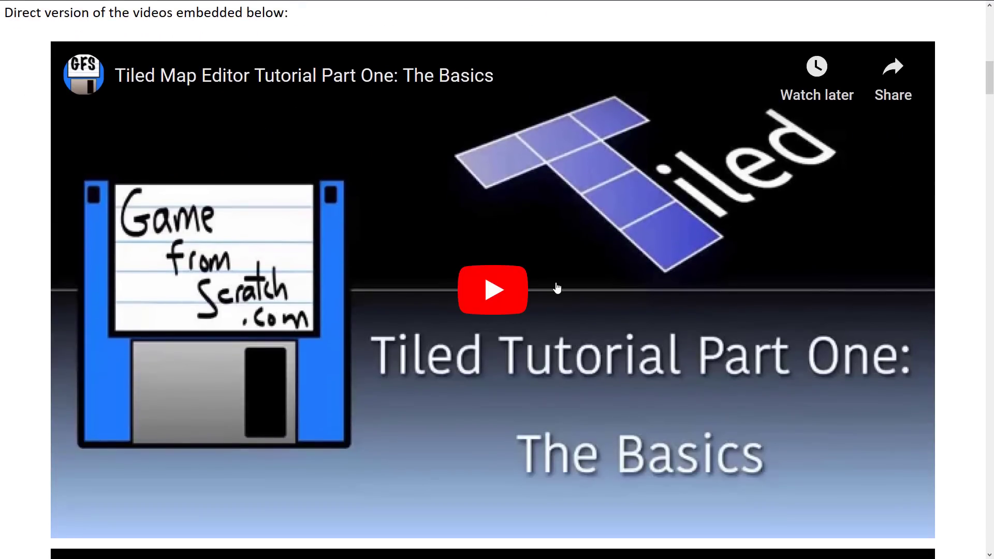
{"action": "scroll", "coordinate": [533, 346], "scroll_direction": "up", "scroll_amount": 6}
{"action": "scroll", "coordinate": [530, 343], "scroll_direction": "up", "scroll_amount": 8}
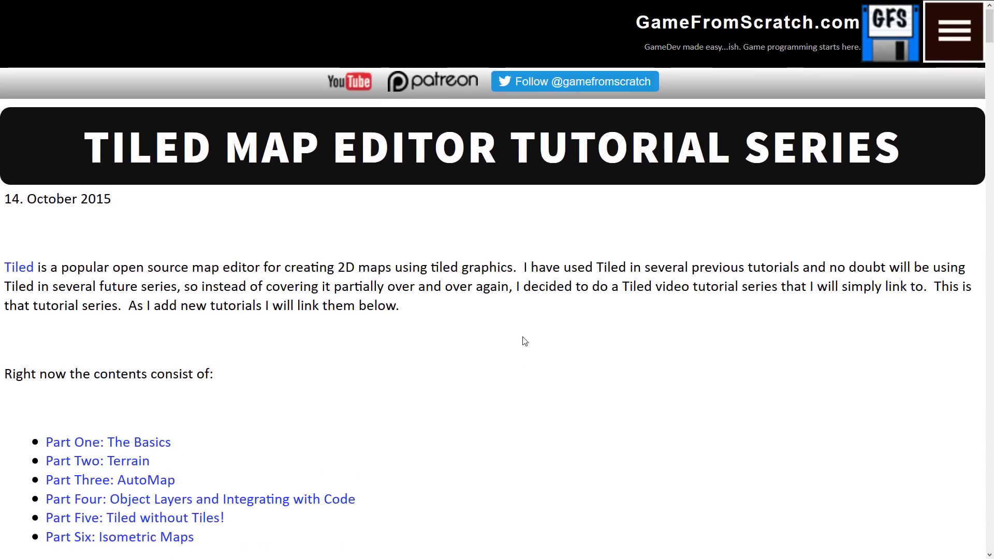
{"action": "key", "text": "alt+Tab"}
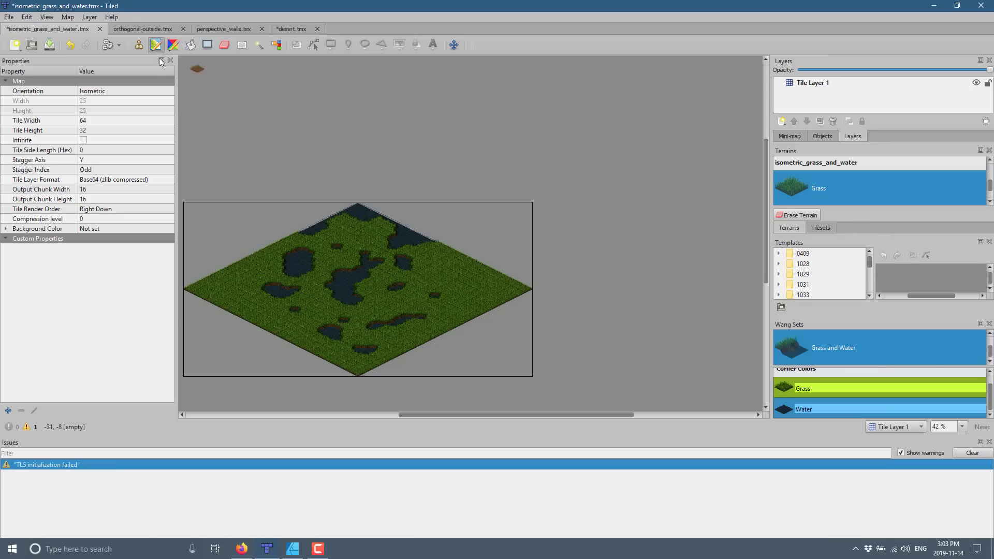
Cycle through orthogonal-outside.tmx, perspective_walls.tsx and desert.tmx, then pan around the desert map
{"action": "left_click", "coordinate": [131, 27]}
{"action": "left_click", "coordinate": [226, 30]}
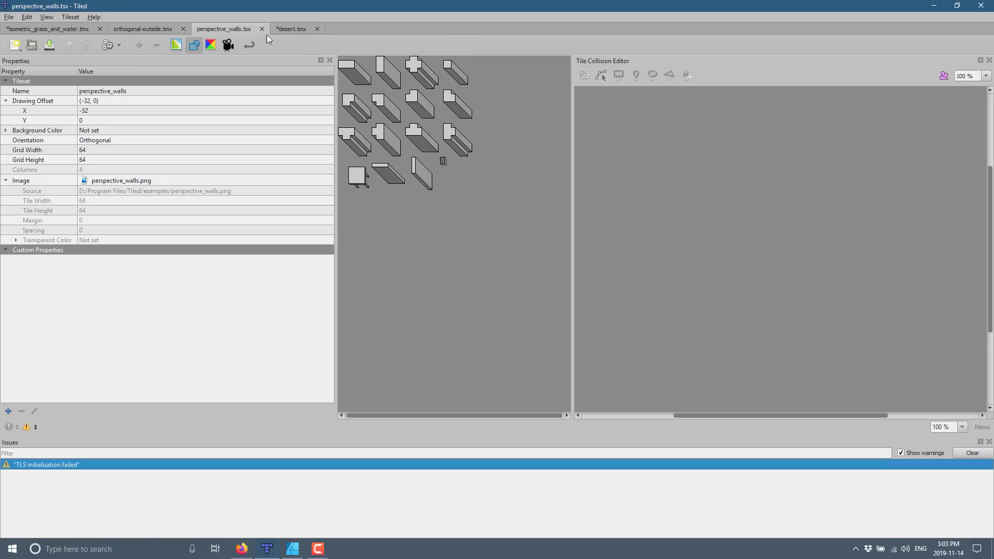
{"action": "left_click", "coordinate": [300, 28]}
{"action": "middle_click_drag", "start_coordinate": [357, 228], "coordinate": [467, 321]}
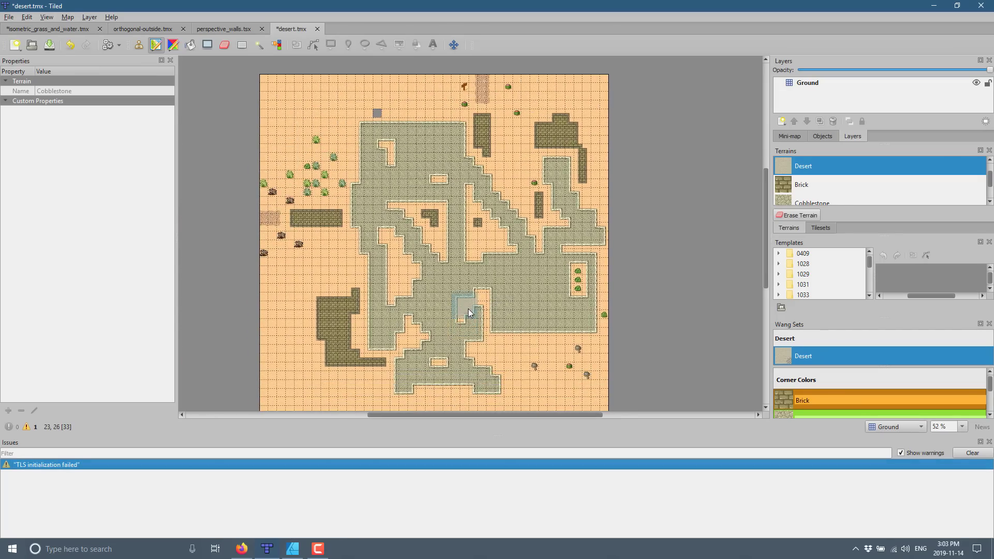